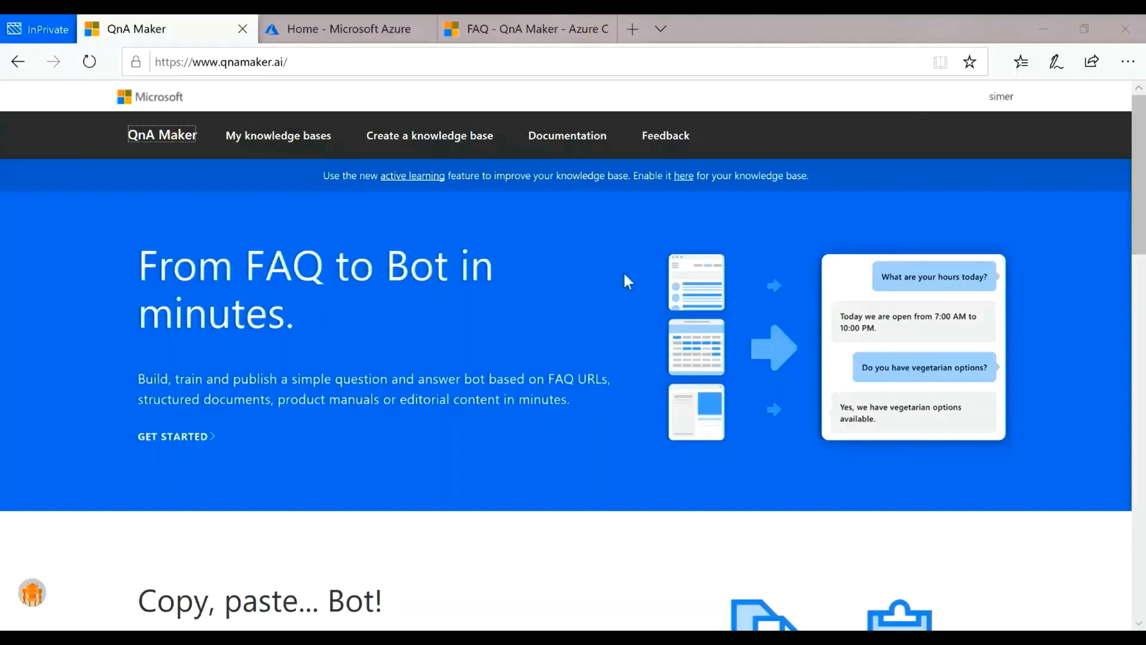
Step: Start creating a knowledge base and open the Azure form for a new QnA service
click(430, 135)
scroll(477, 321, down, 2)
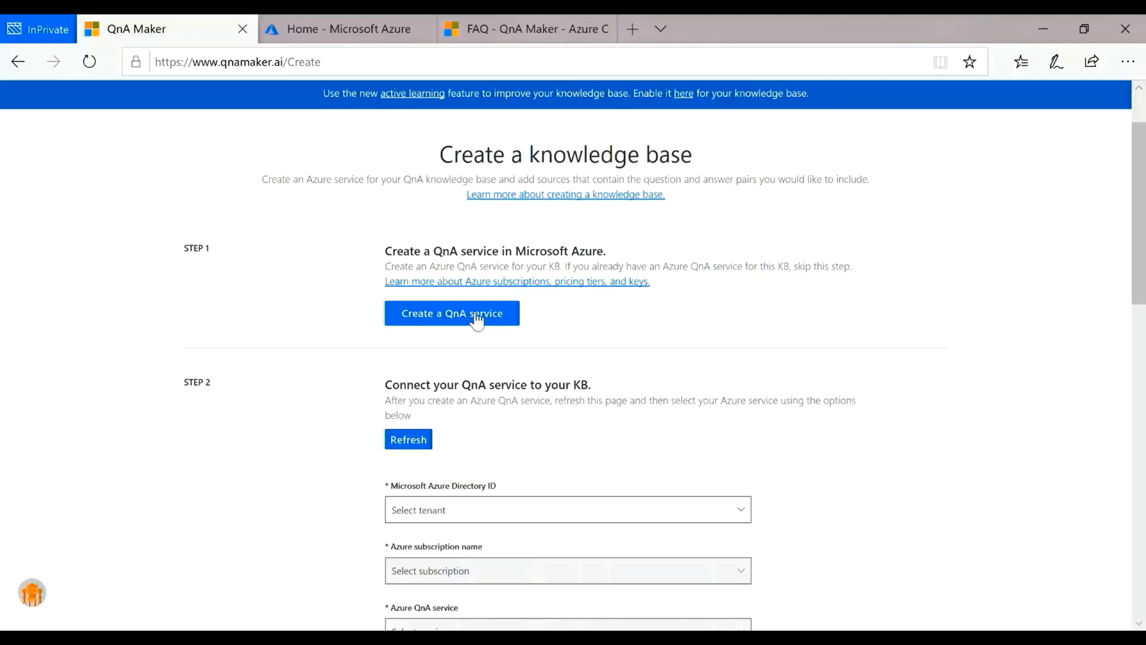
click(476, 321)
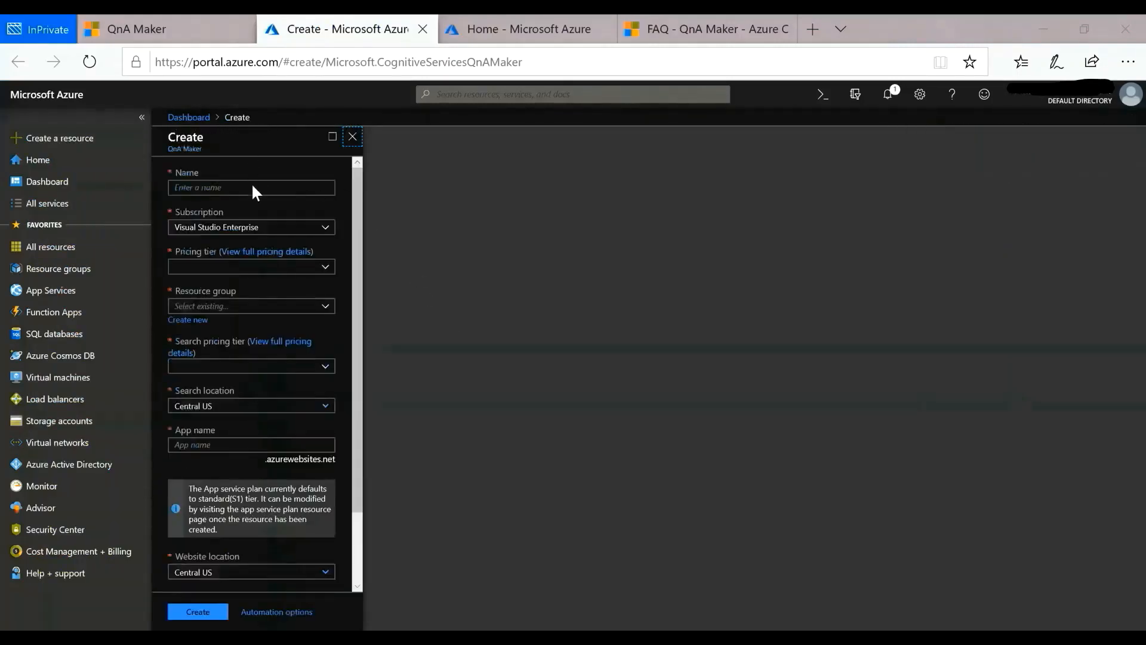
Step: Name the QnA Maker resource DummyteamsBot and choose the F0 pricing tier
click(252, 185)
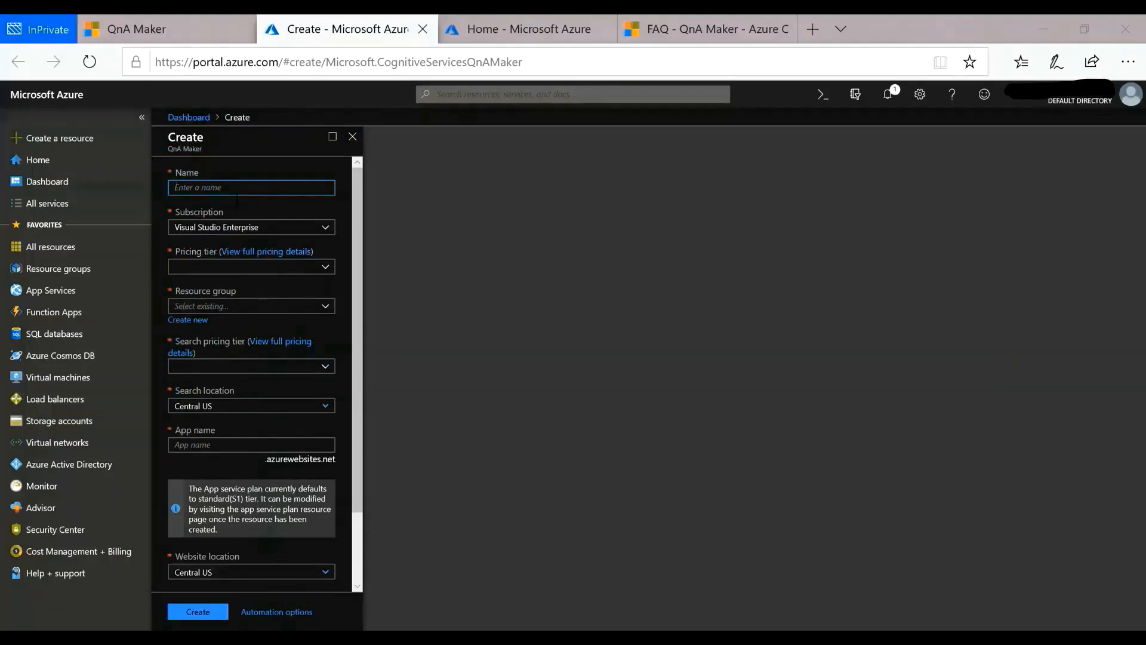
text(DummyteamsBot)
click(246, 267)
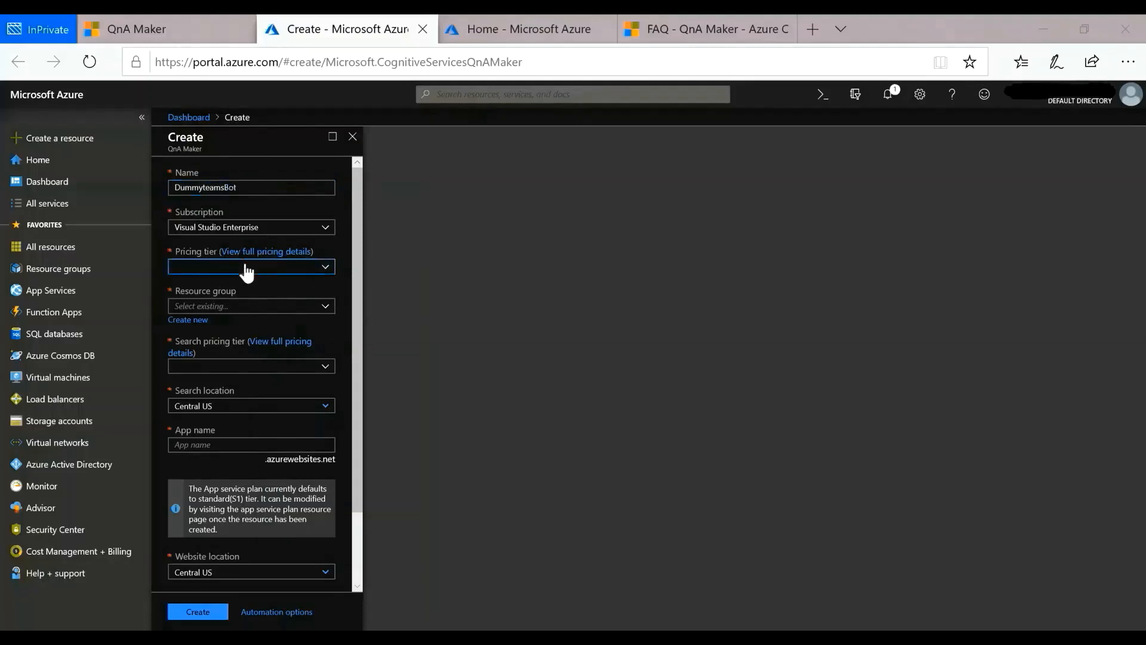
click(249, 287)
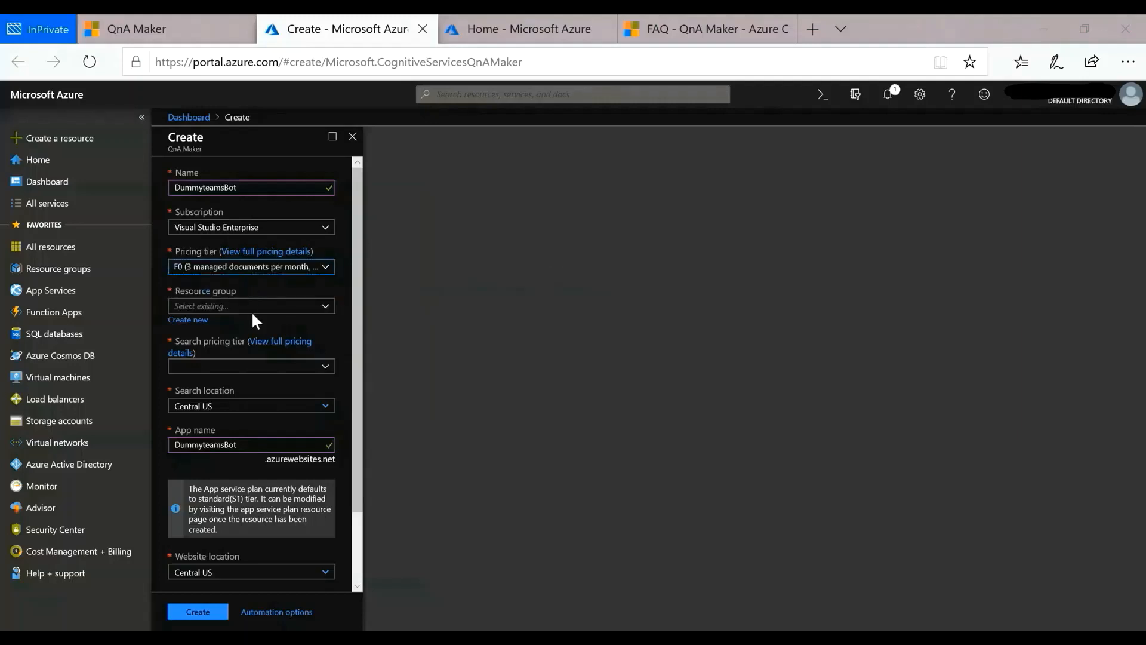
Step: Assign the resource to NewTeamsresourceGroup and set the search pricing tier to F (3 Indexes)
click(252, 310)
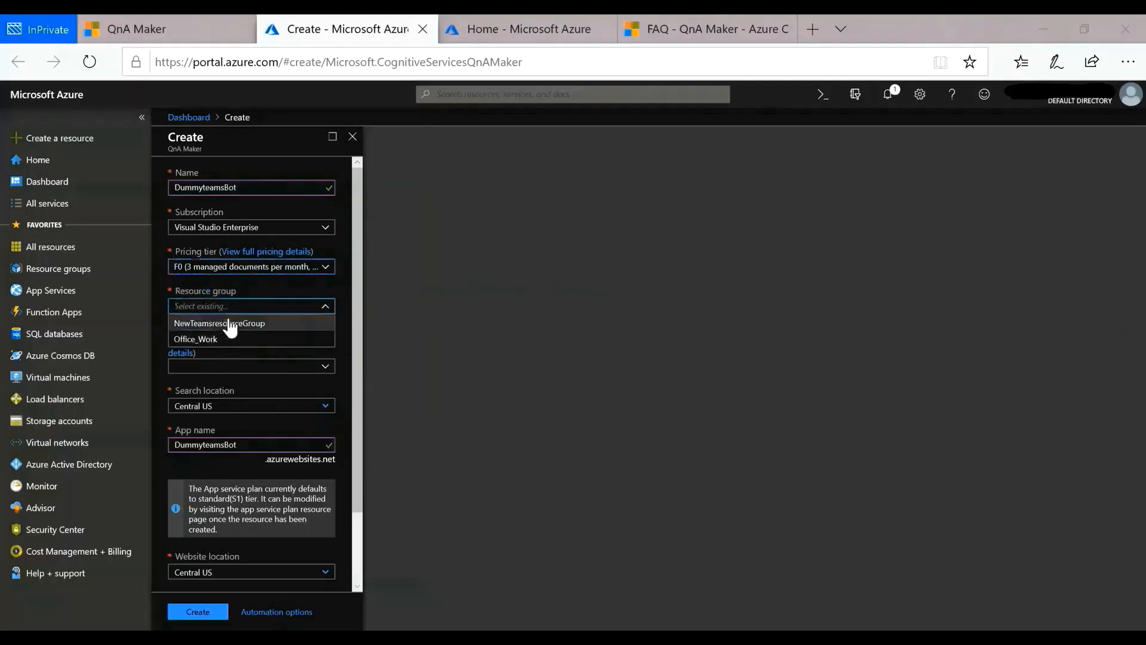
click(230, 325)
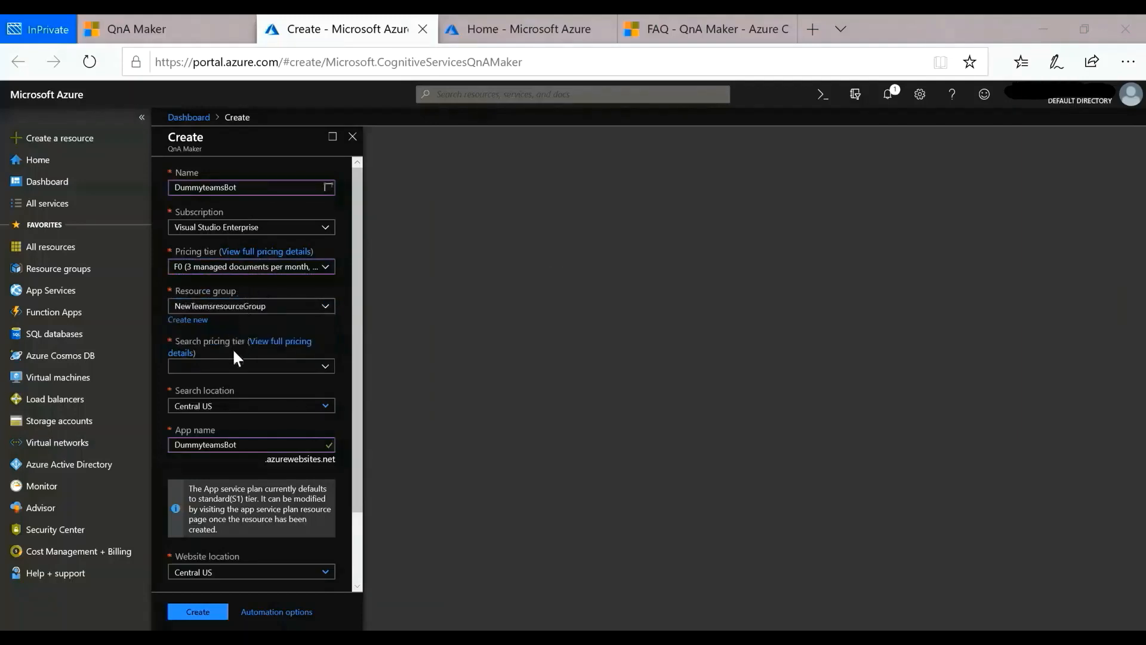
click(232, 366)
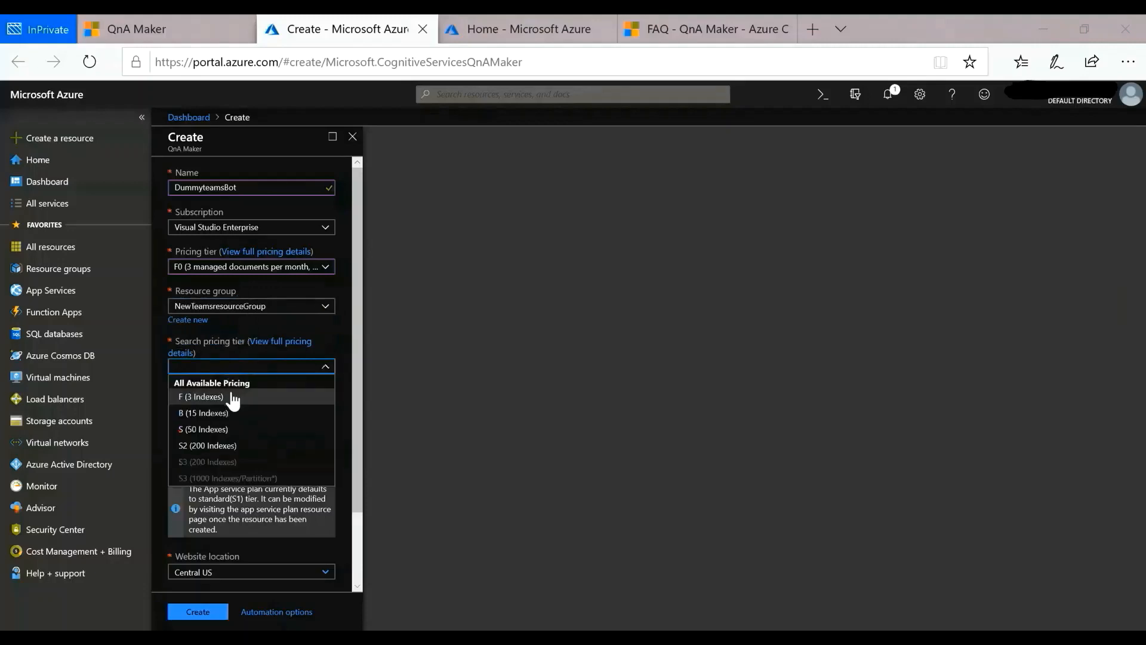
click(230, 398)
Step: Disable App insights for the QnA Maker resource and create it
scroll(224, 382, down, 1)
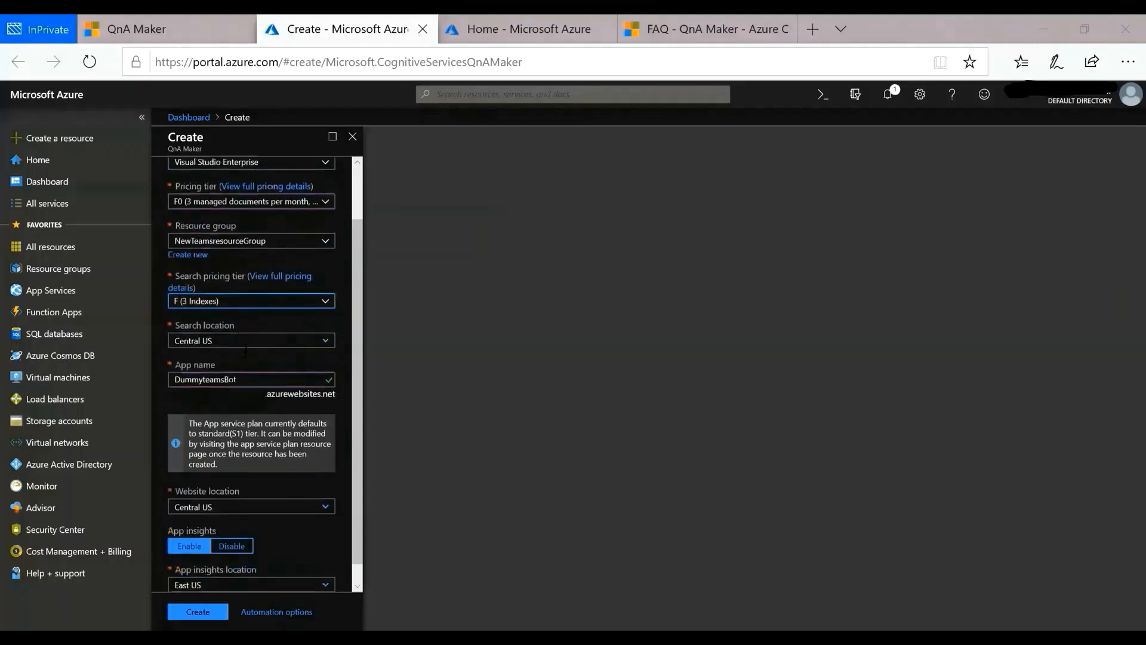
scroll(227, 396, down, 1)
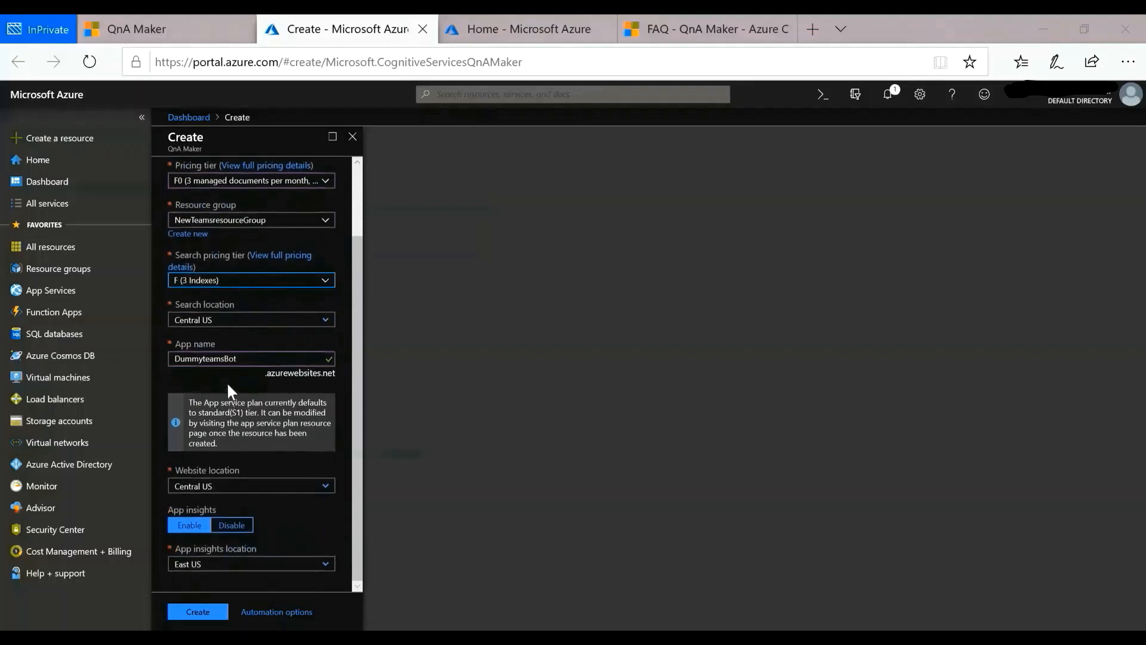
click(230, 530)
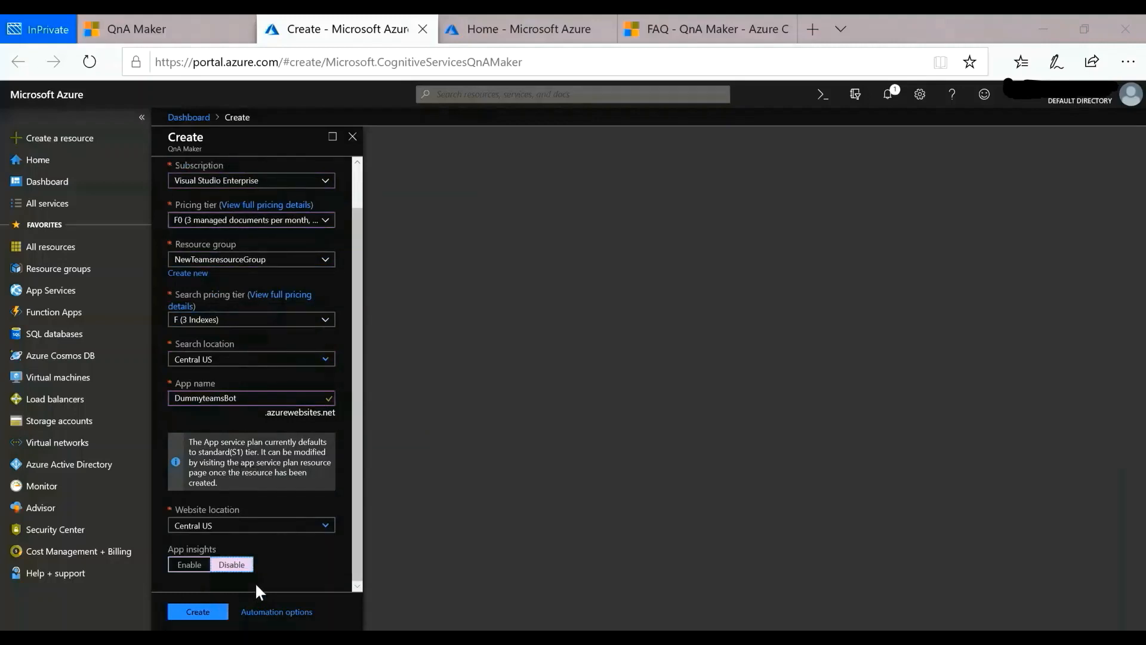
click(213, 619)
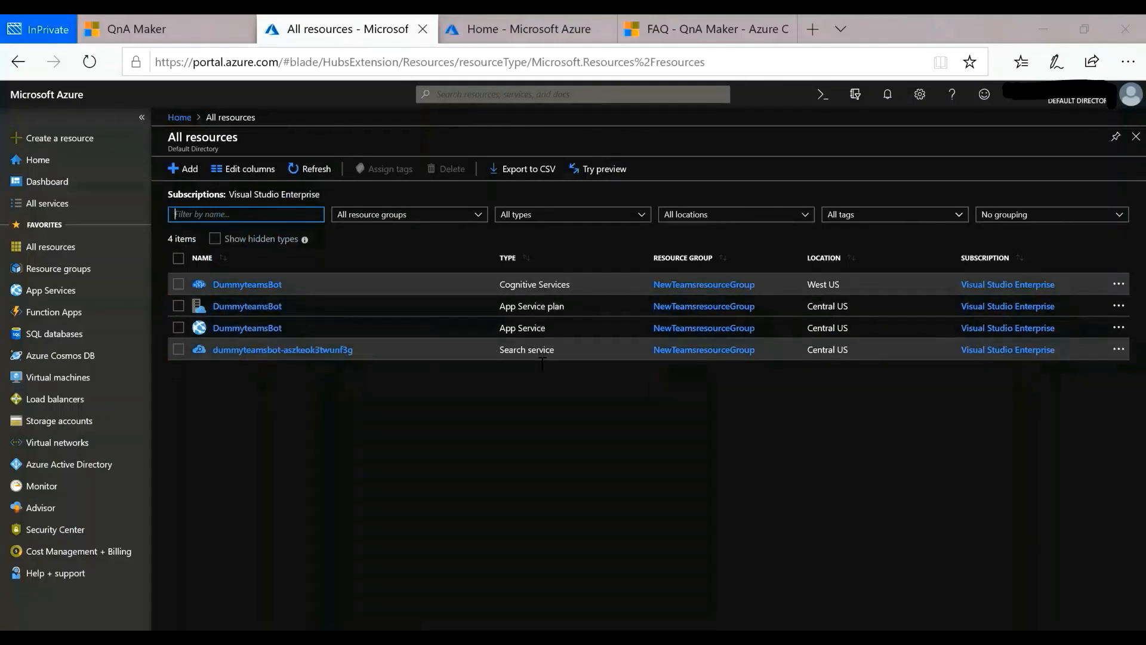
Step: Return to the QnA Maker knowledge base creation page and refresh its list of Azure services
click(216, 18)
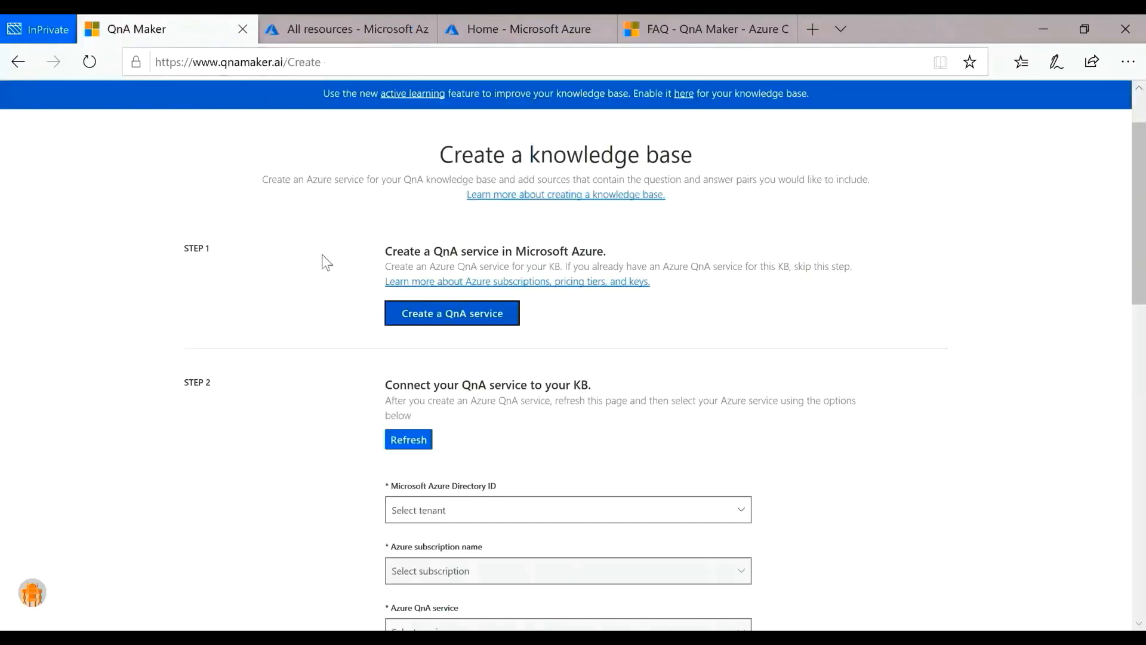
scroll(650, 349, down, 3)
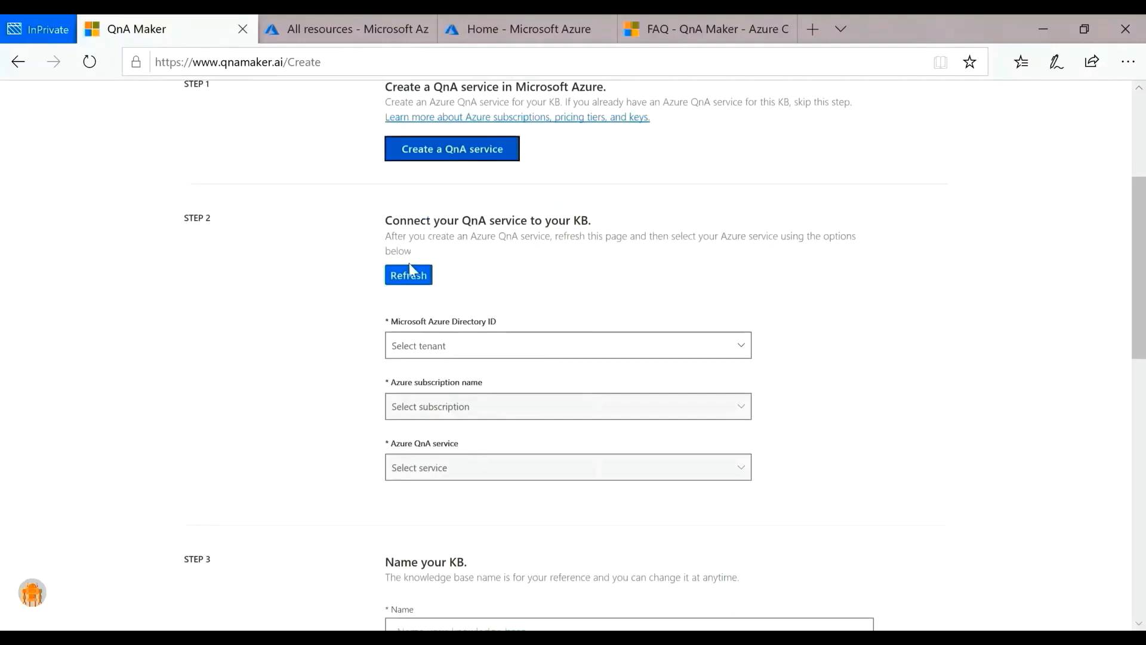
click(410, 269)
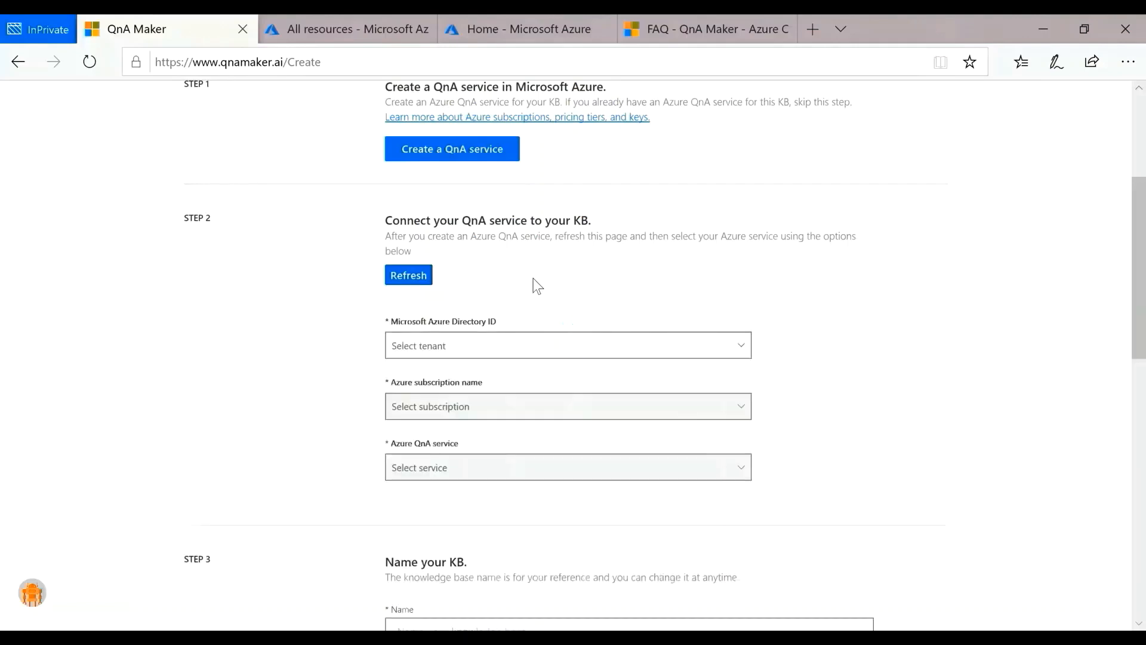
Step: Connect the knowledge base to the Default Directory tenant, the Visual Studio Enterprise subscription and the DummyteamsBot QnA service
scroll(535, 284, down, 2)
click(524, 264)
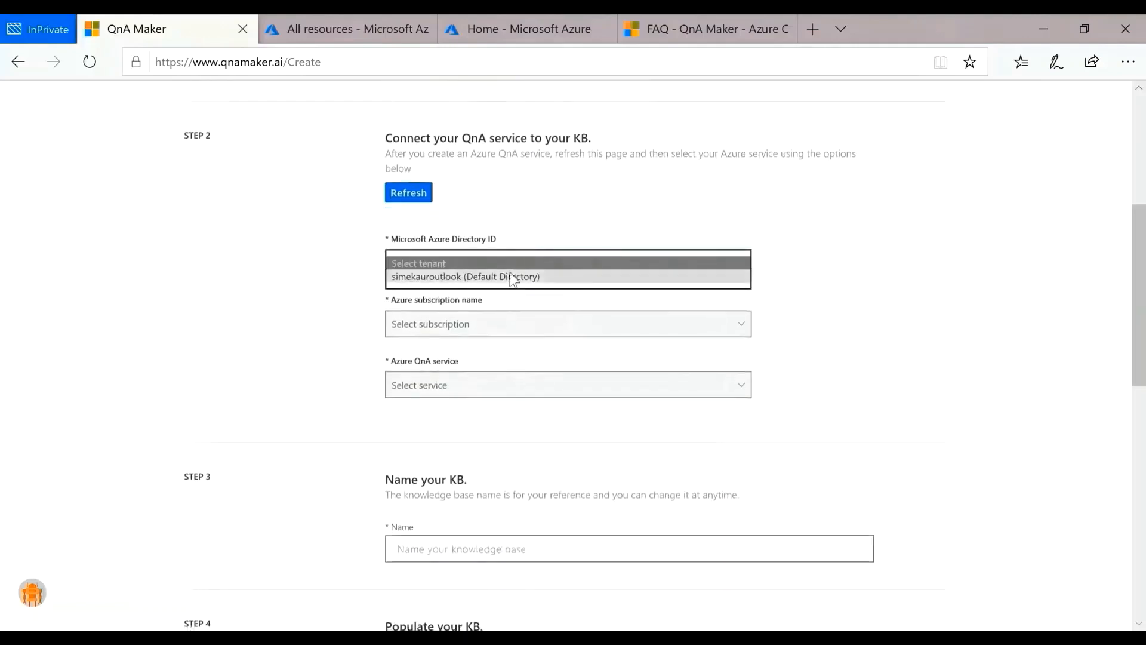
click(512, 278)
click(488, 322)
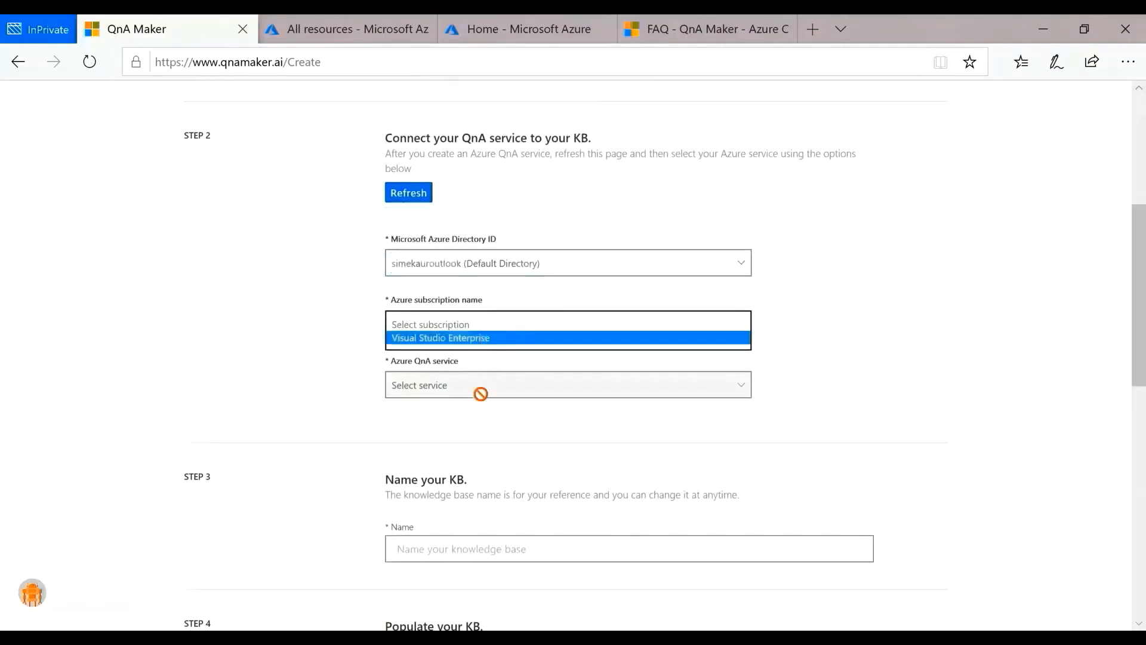
click(463, 340)
click(445, 384)
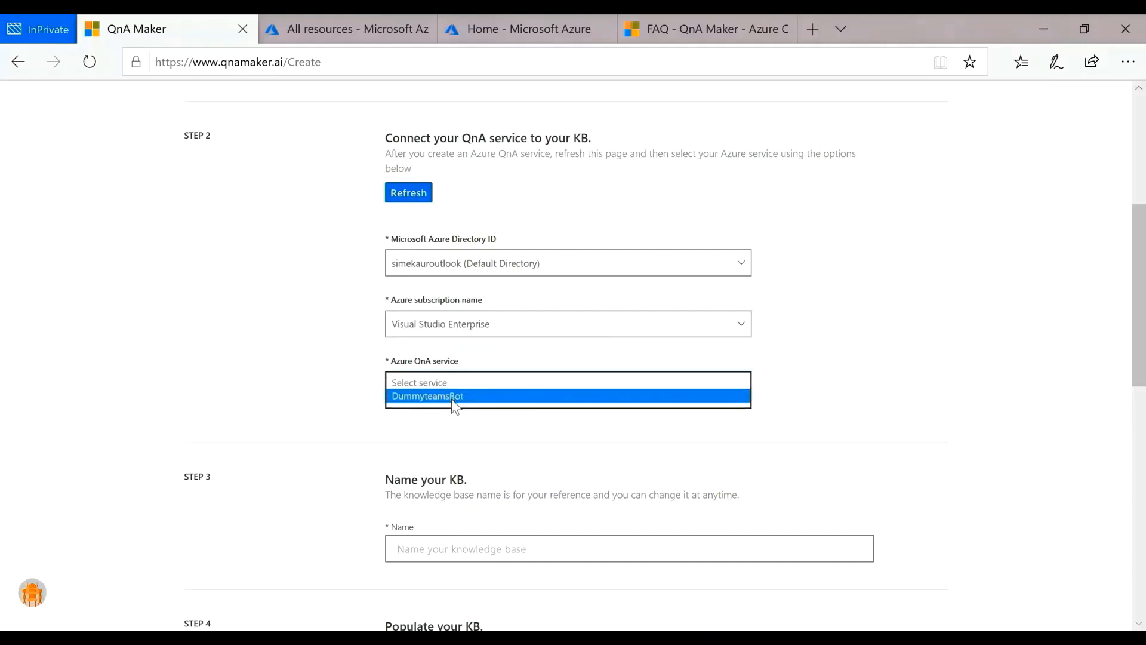
click(453, 399)
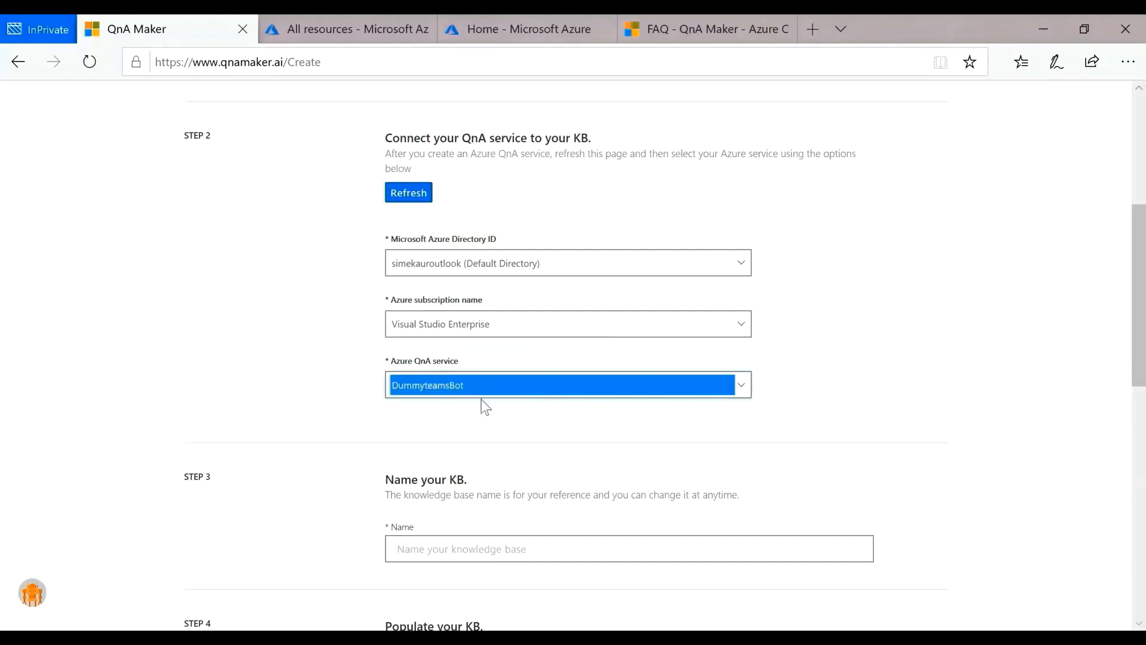
Step: Name the knowledge base FAQKB
scroll(481, 406, down, 4)
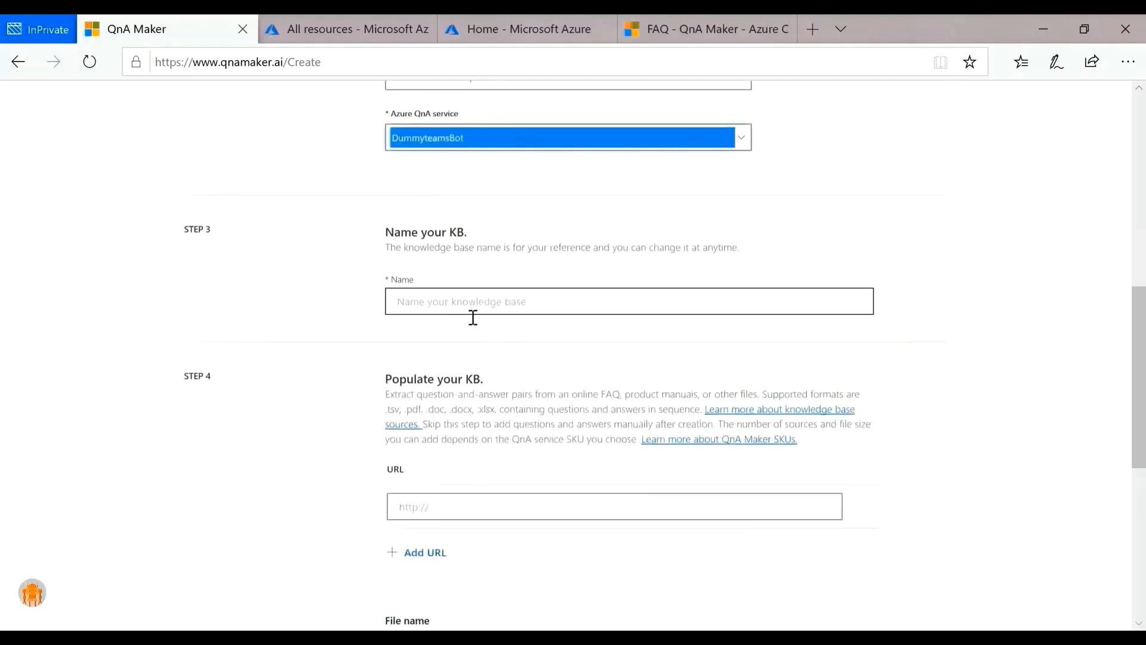
click(475, 312)
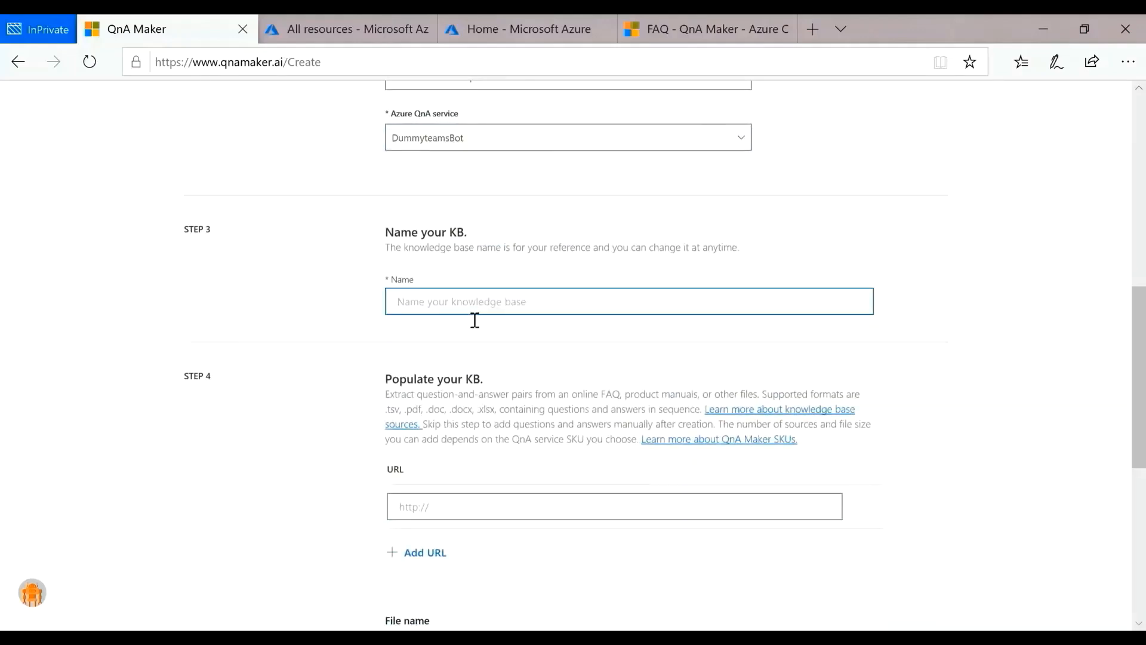
text(FAQKB)
Step: Look through the QnA Maker FAQ page on docs.microsoft.com and copy its web address
scroll(453, 370, down, 3)
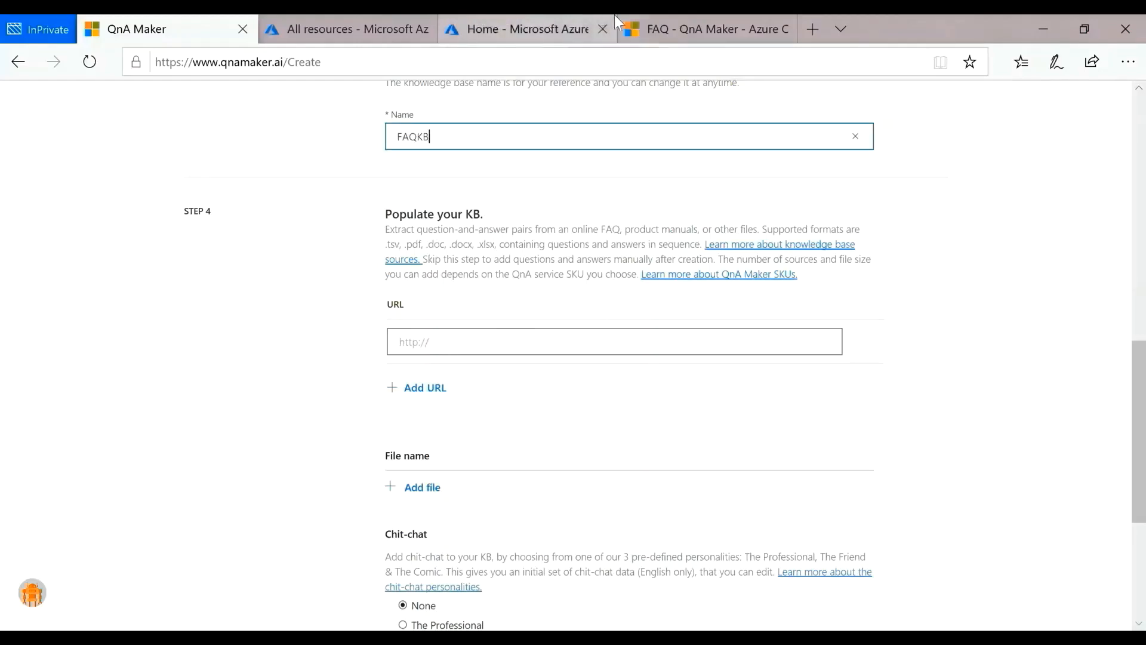
click(676, 21)
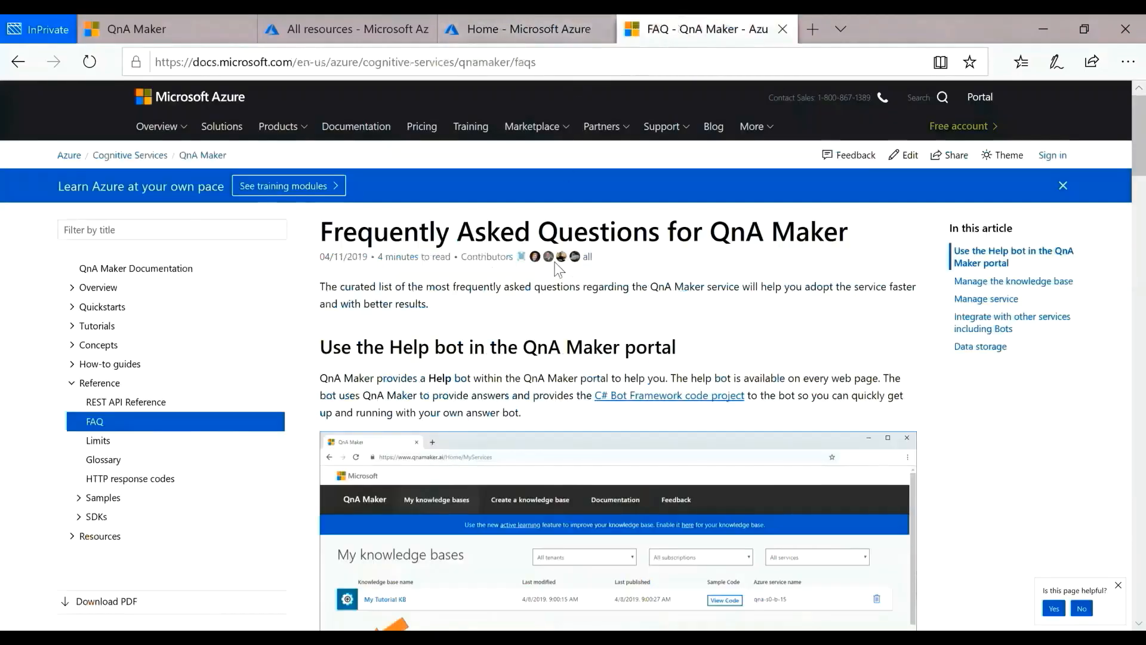
scroll(526, 415, down, 10)
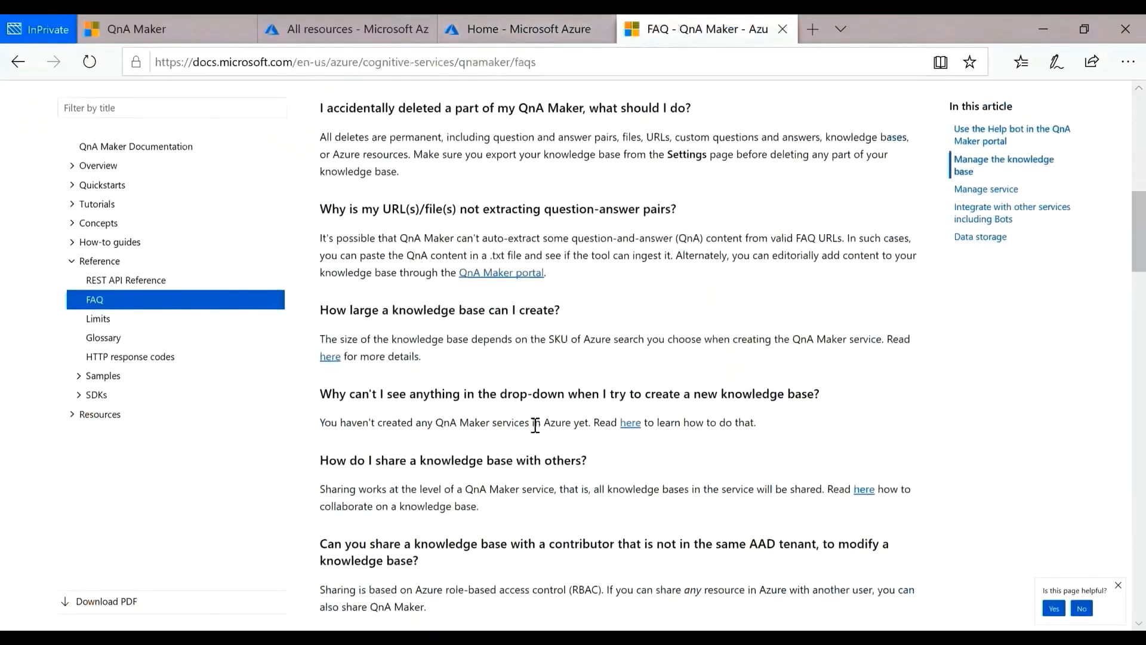
scroll(536, 424, down, 10)
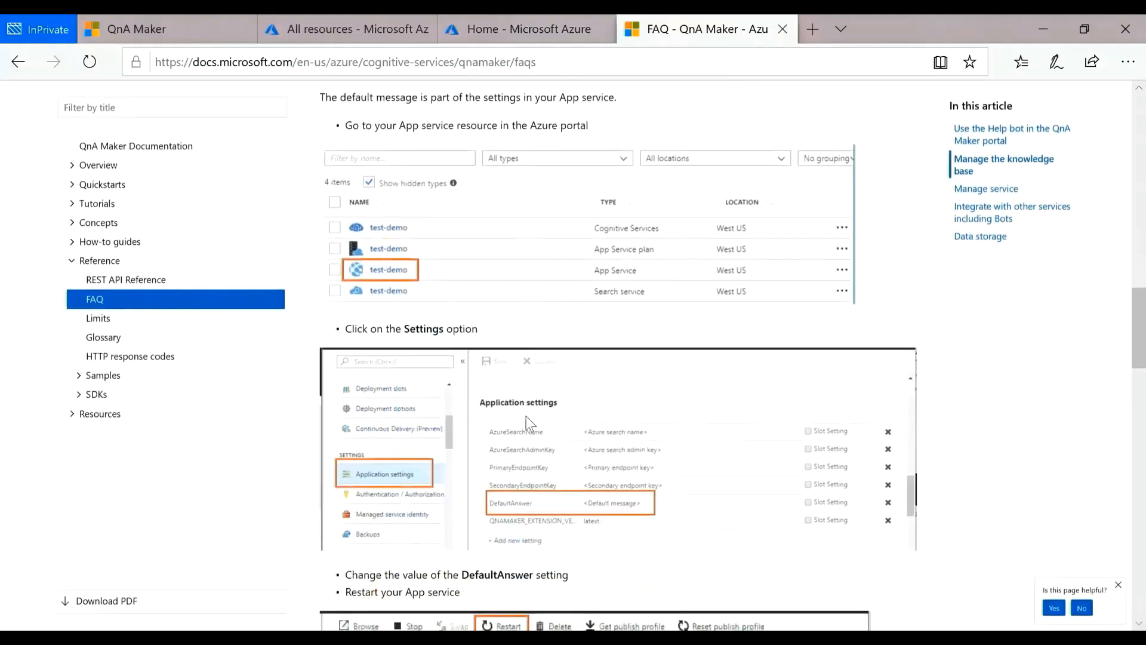
scroll(536, 424, up, 15)
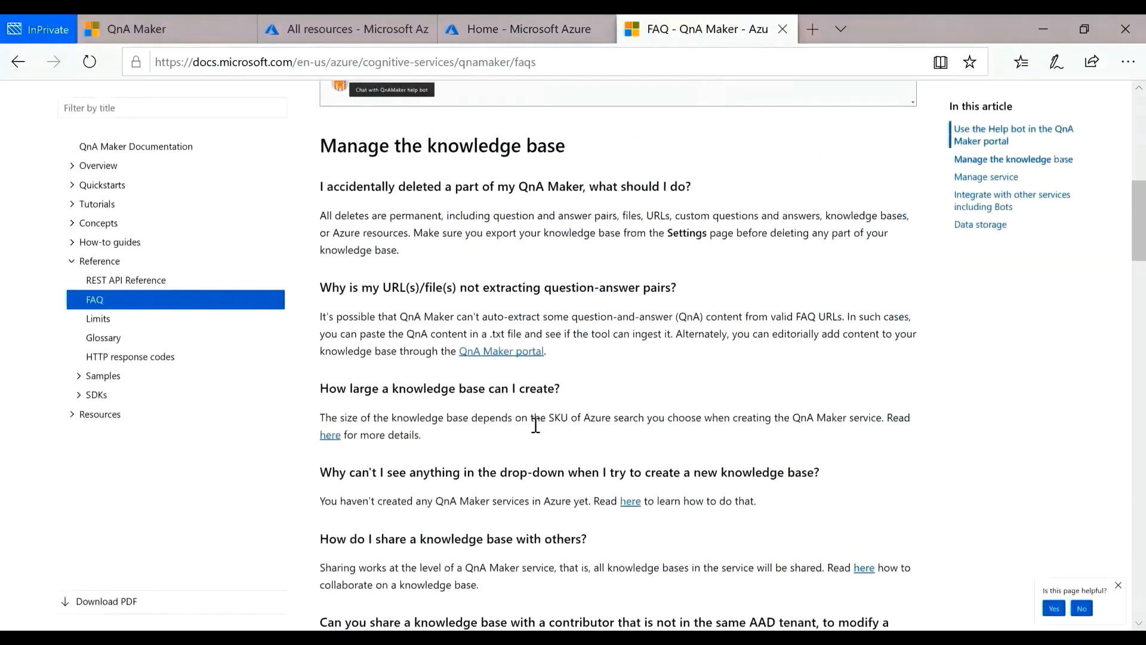
scroll(535, 425, up, 10)
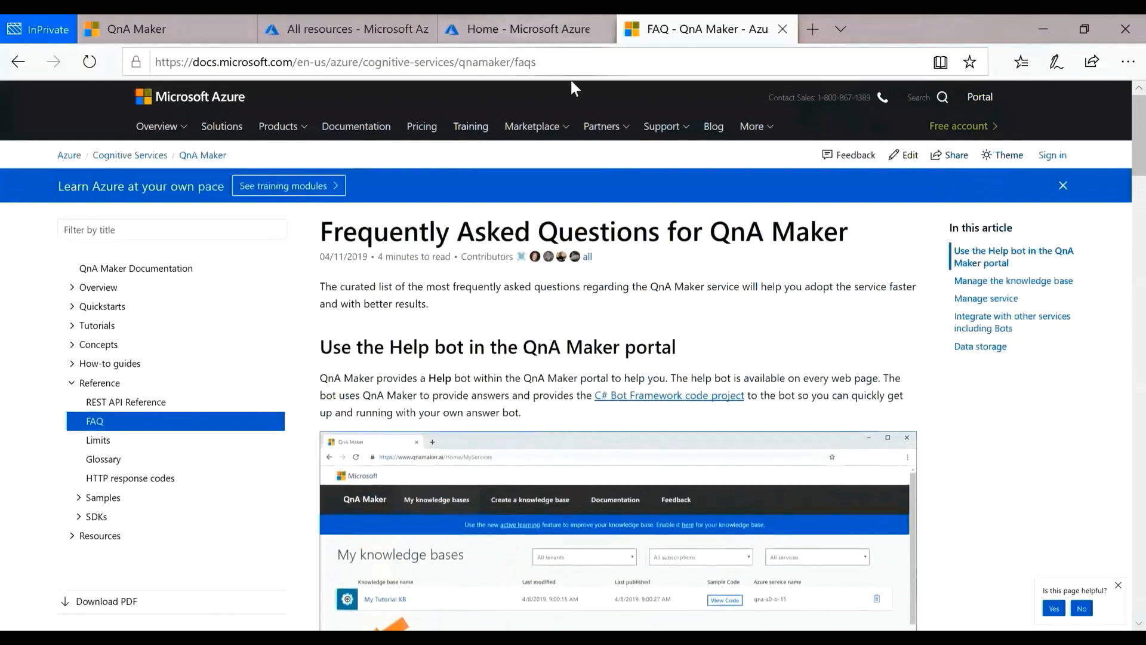
click(585, 76)
key(ctrl+c)
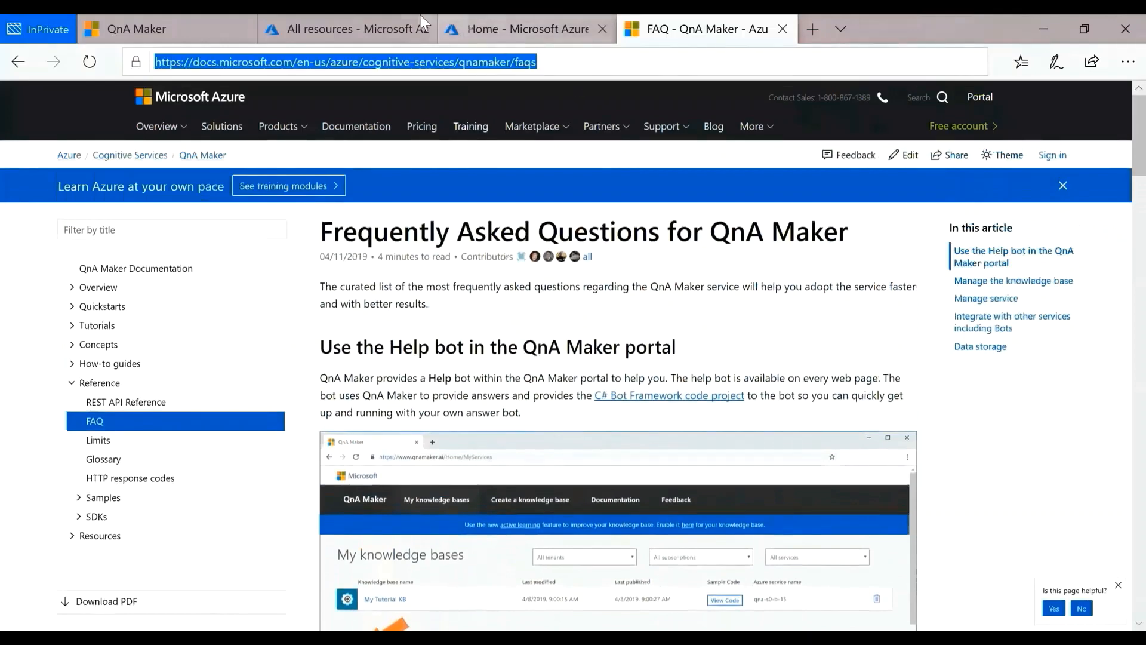
click(230, 29)
click(494, 343)
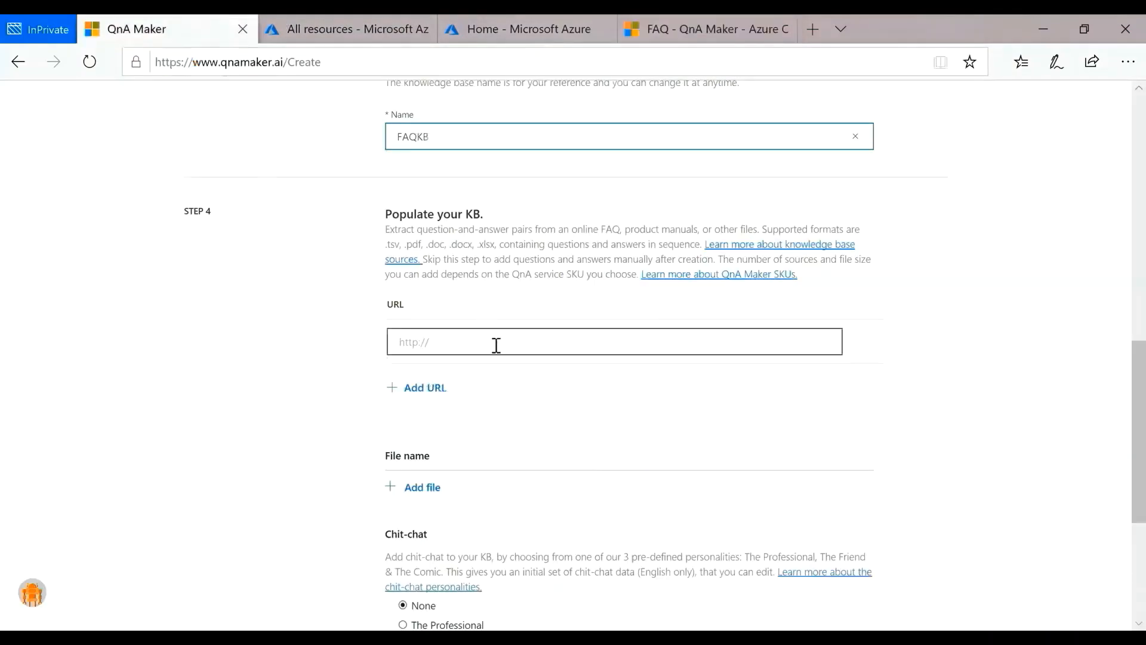
key(ctrl+v)
Step: Choose The Professional as the chit-chat personality and create the knowledge base
scroll(498, 351, down, 1)
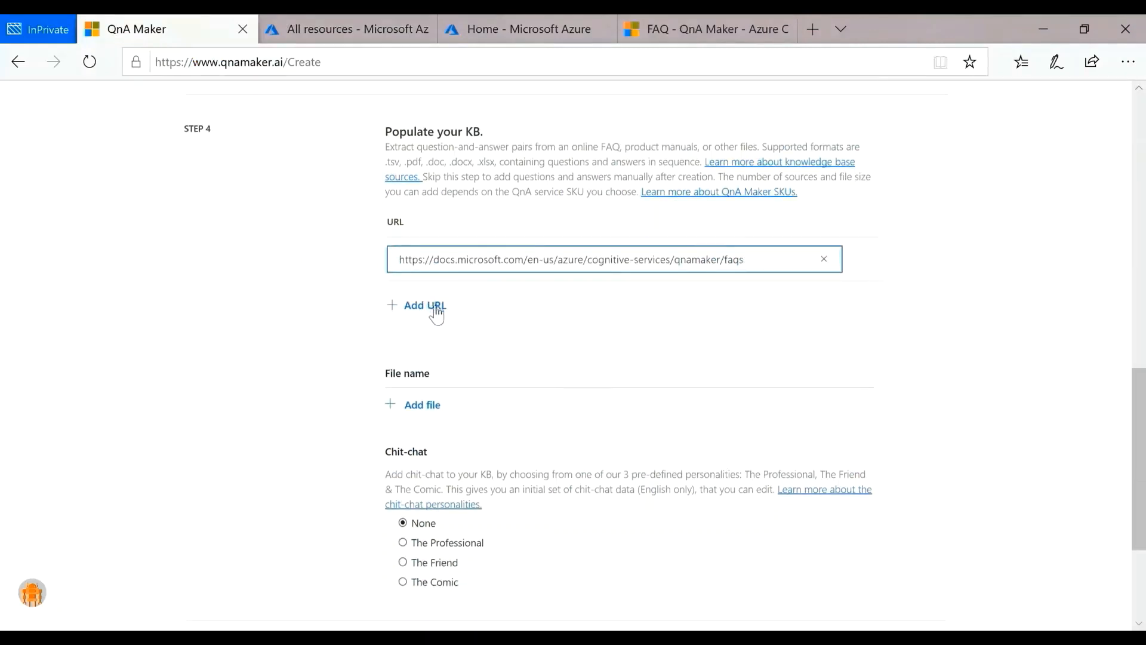
scroll(541, 347, down, 1)
scroll(541, 346, down, 2)
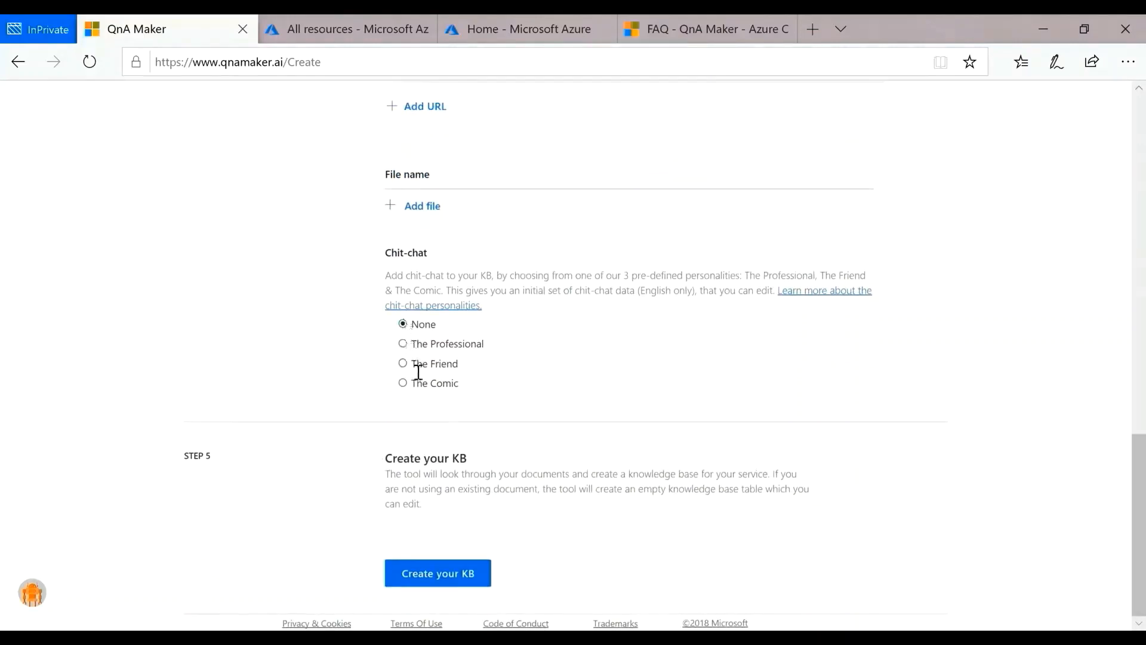
click(403, 345)
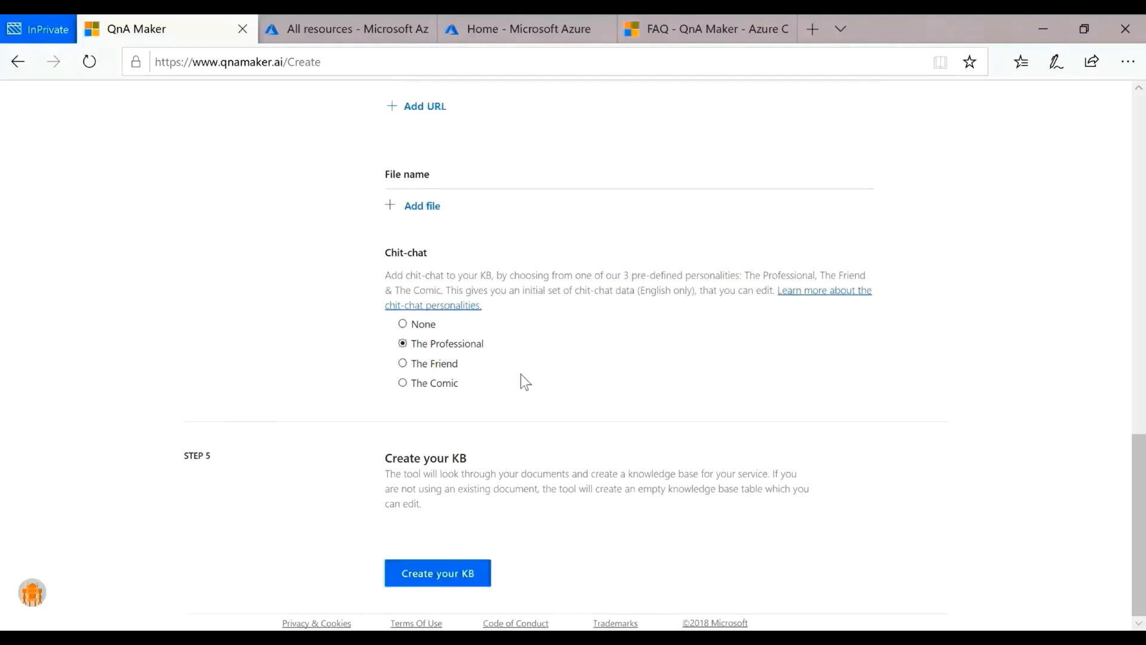
click(456, 574)
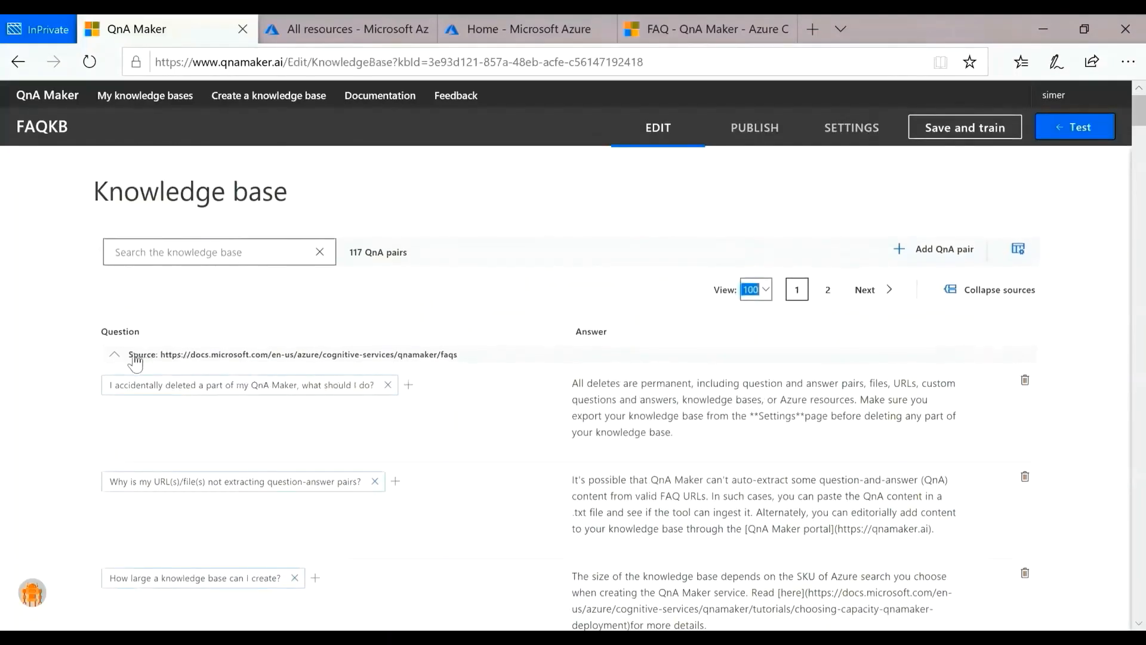
Step: Collapse and re-expand the FAQ URL source to examine the question-and-answer pairs of both sources
click(125, 357)
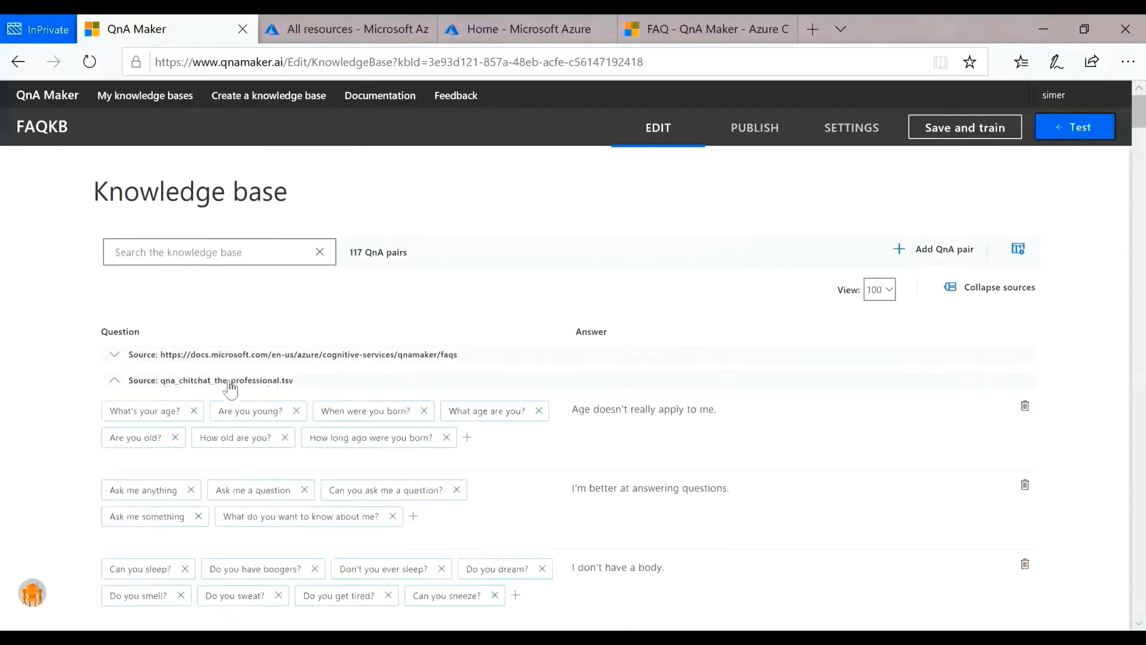
click(122, 358)
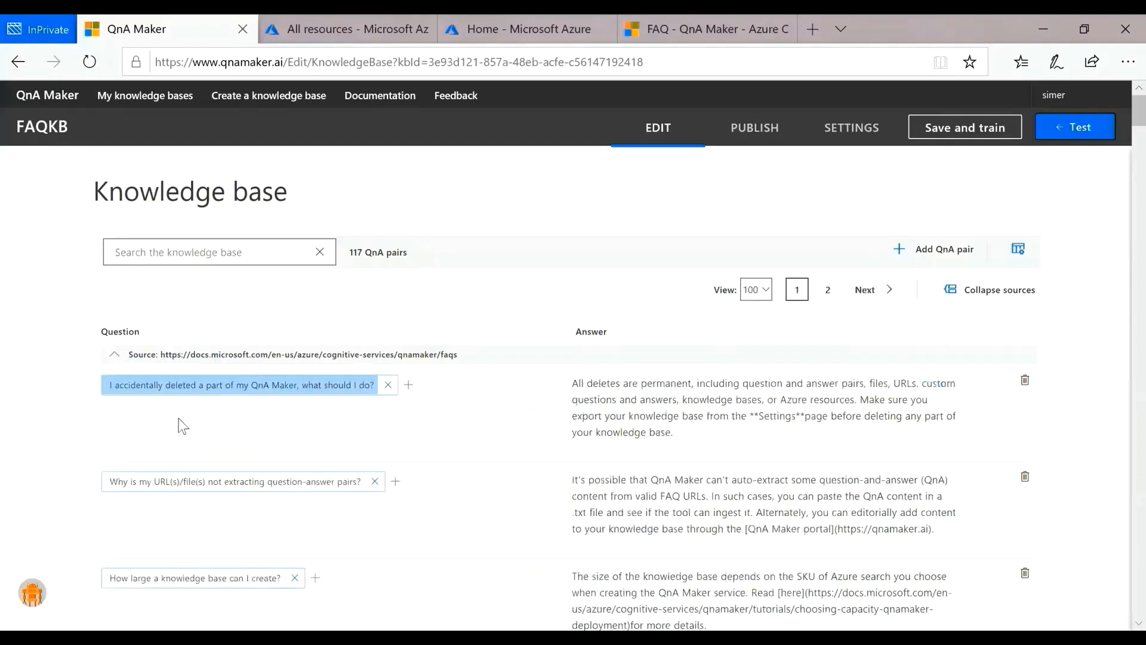
Step: Add the alternative phrasing "Deleted a part of my QnA Maker" to the accidental-deletion question, then save and train the knowledge base
click(409, 386)
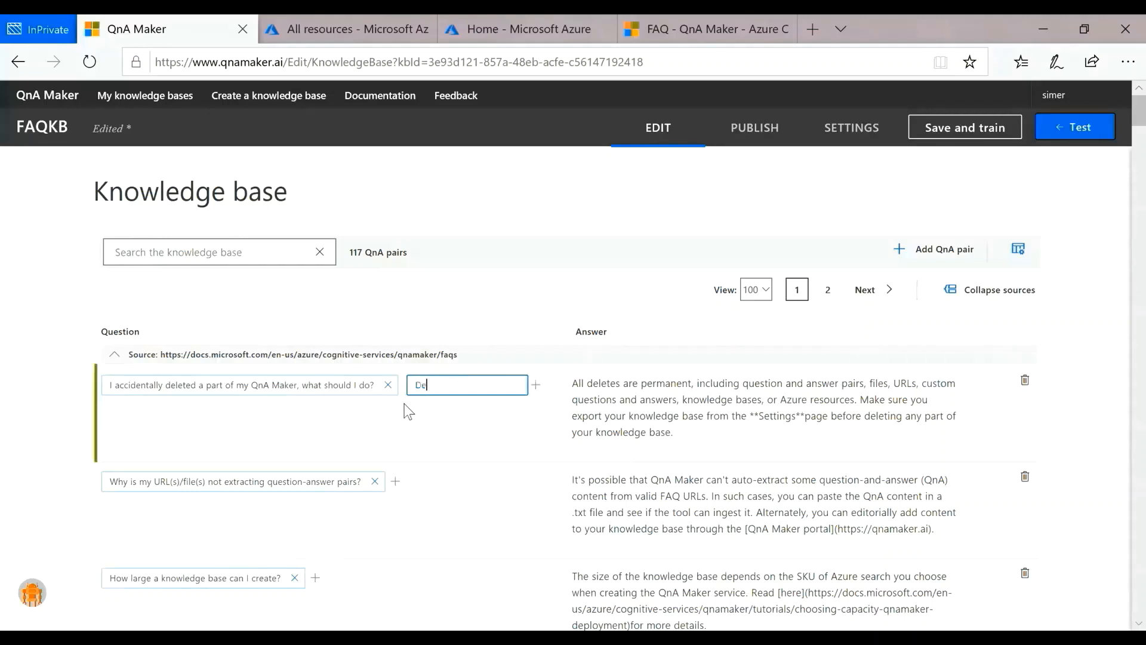
text(Deleted a part of my QnA Maker)
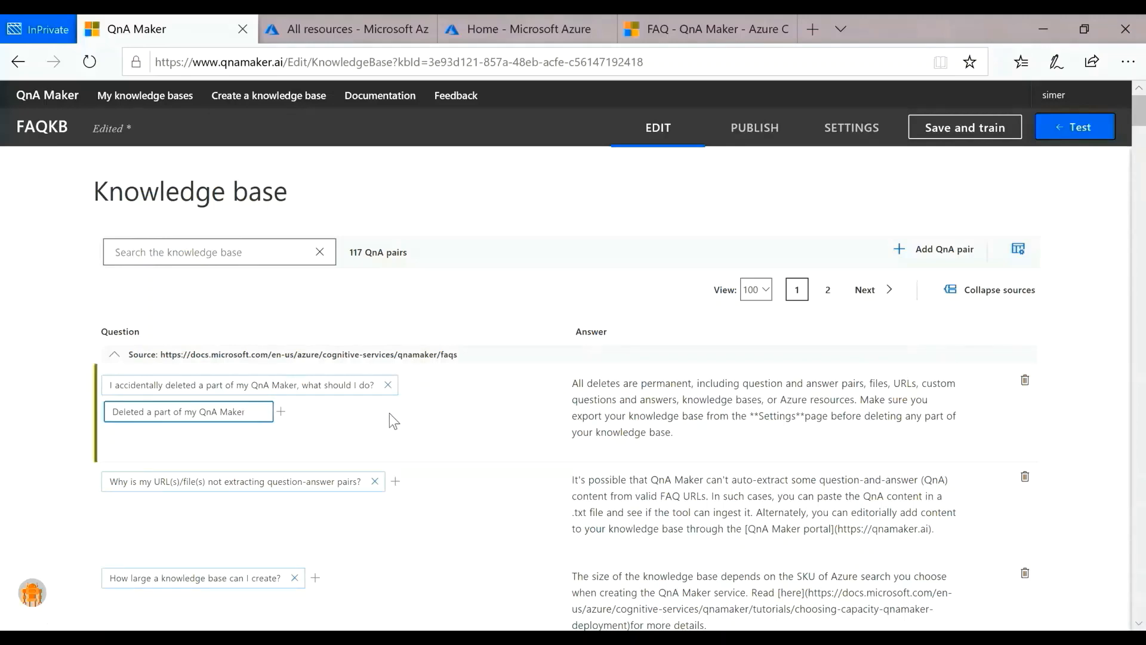
click(389, 412)
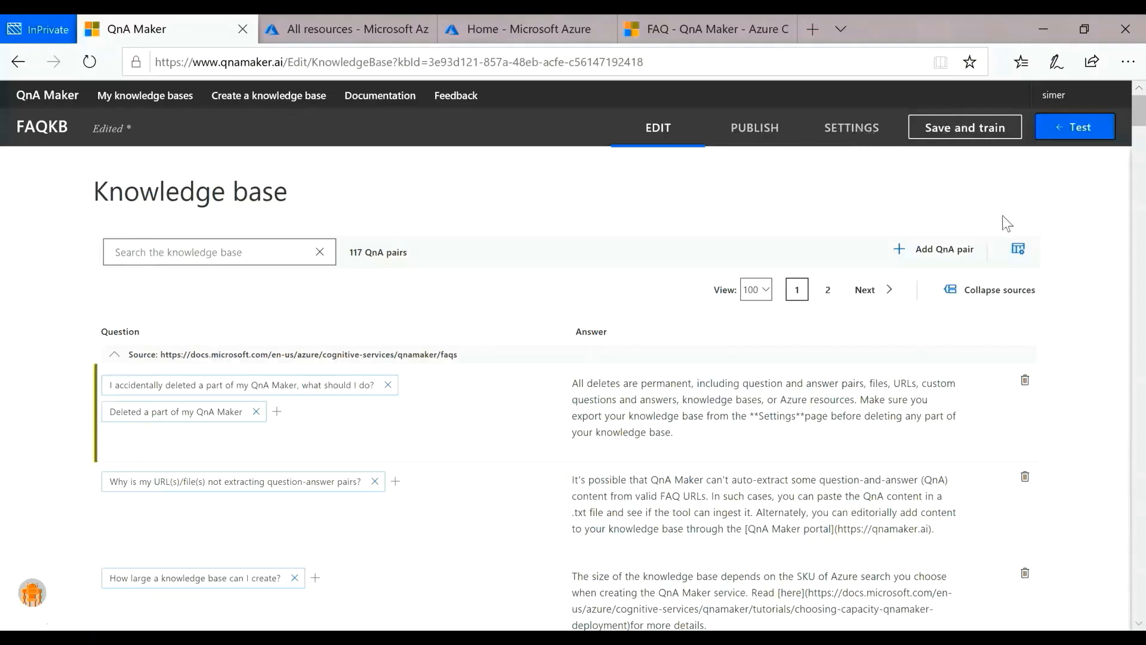
click(922, 128)
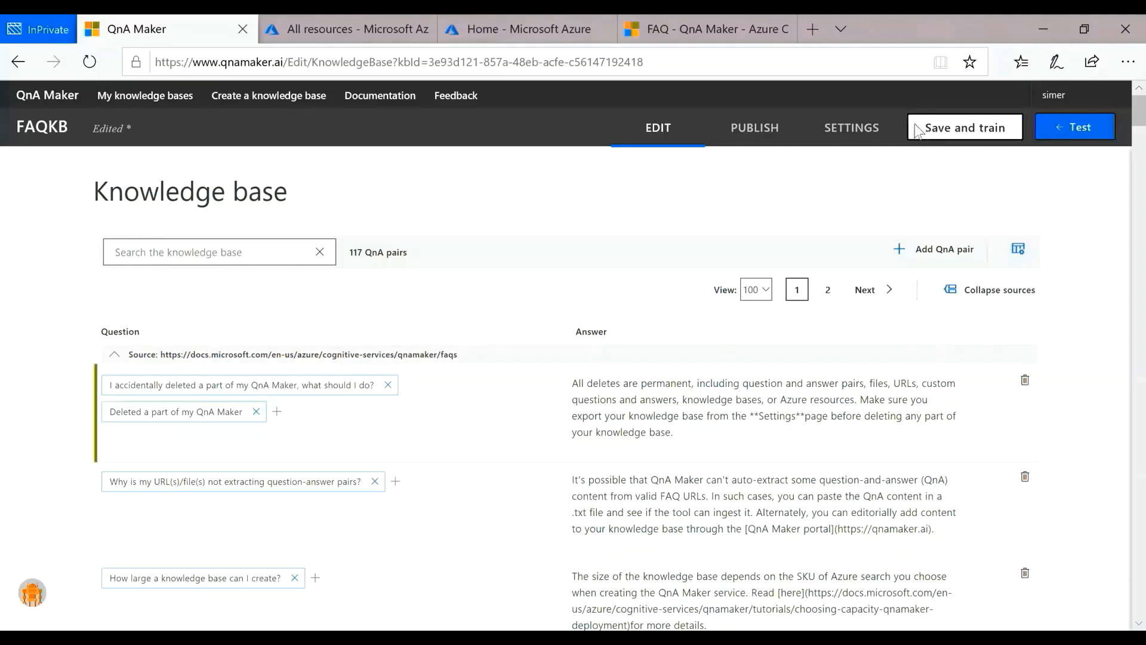
Step: Test the trained knowledge base with the messages "How are you?" and "How to create a KB"
click(1118, 128)
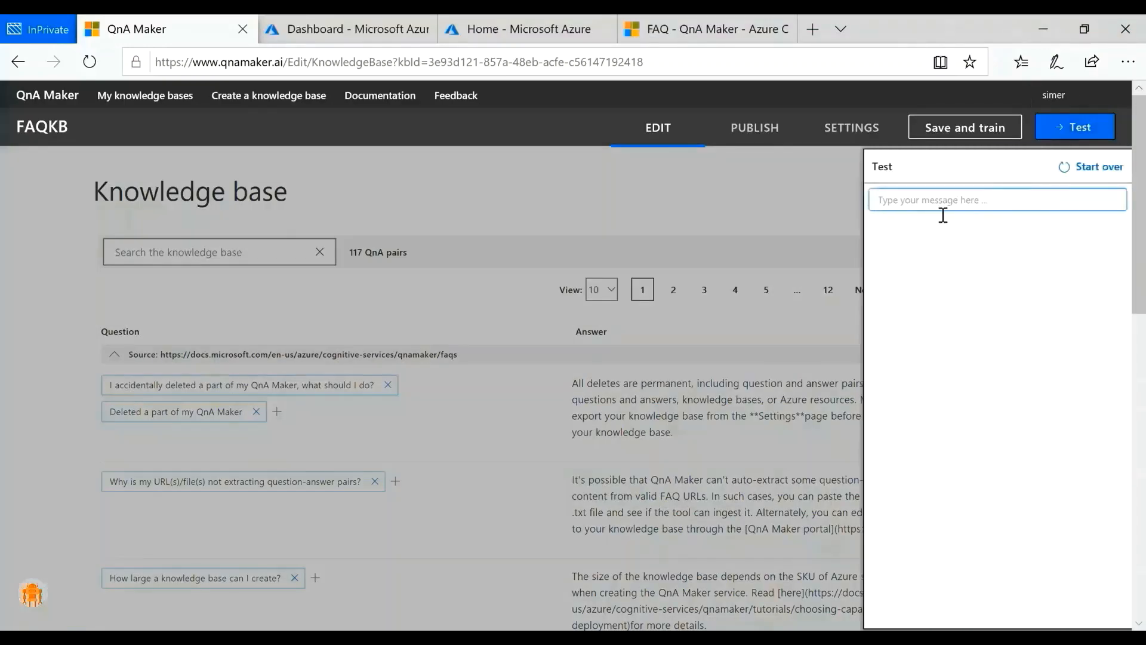
text(How are you?)
key(Return)
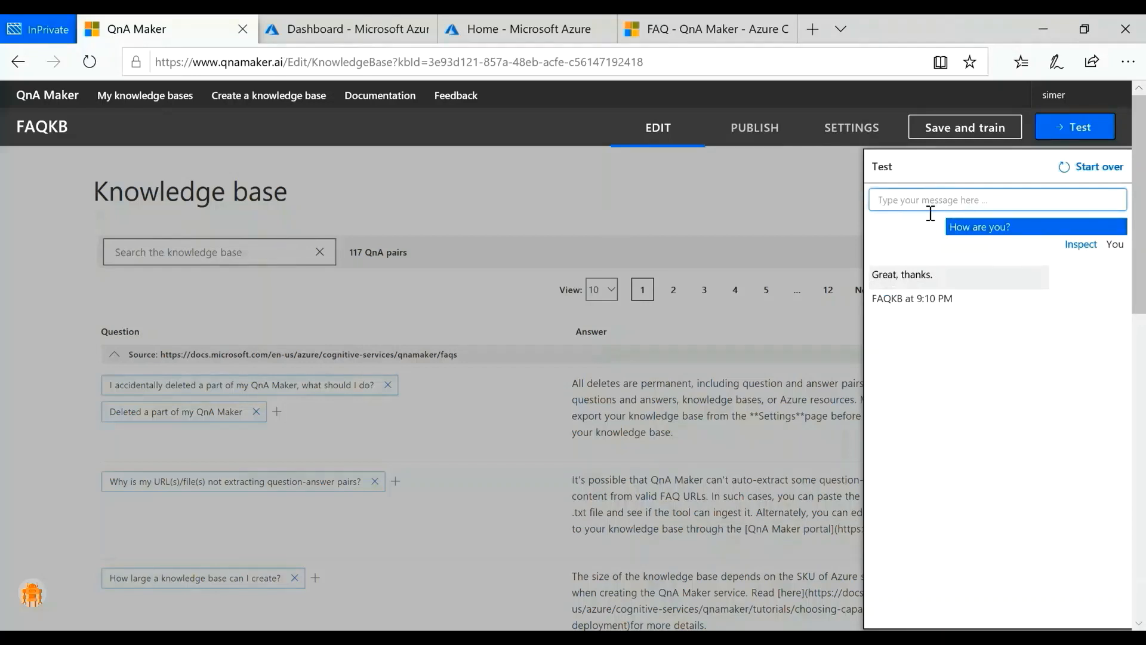
text(How to create a KB)
key(Return)
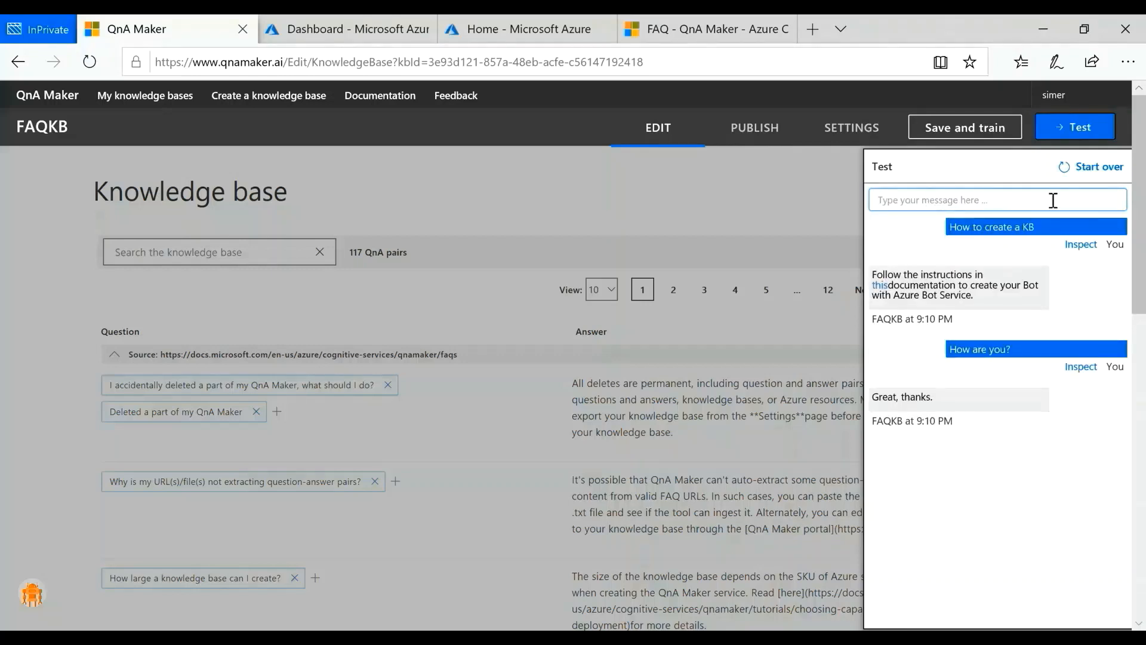
Step: Inspect the "How to create a KB" test response, add the alternative phrasing "How to delete the KB", and close the test pane
click(1079, 245)
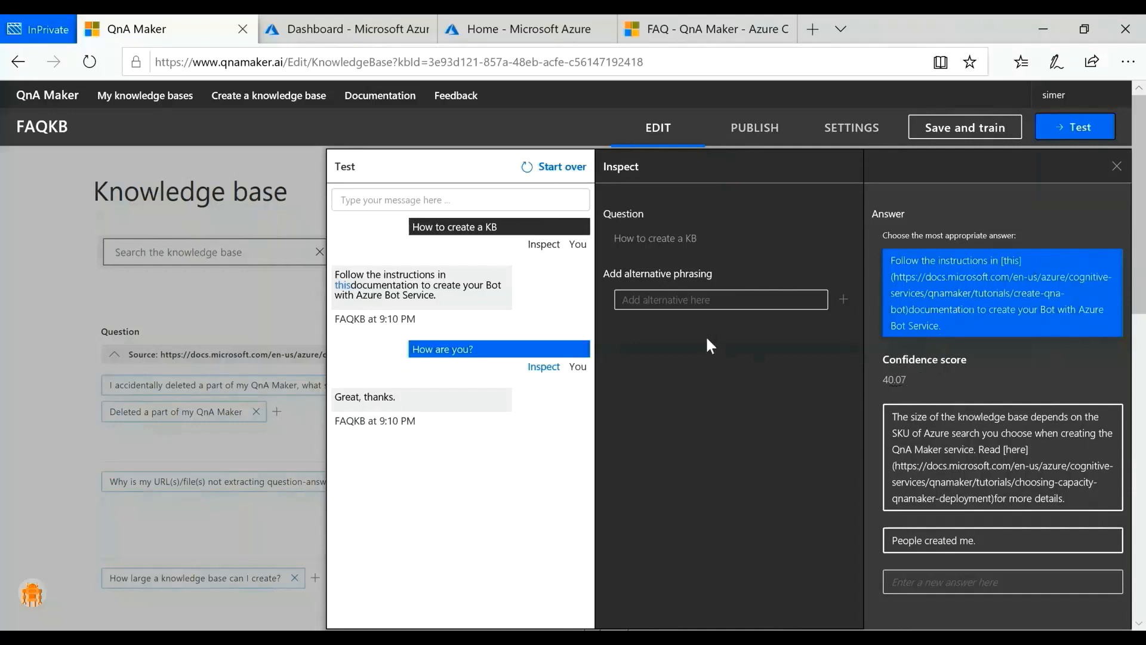
click(686, 307)
text(How to dele)
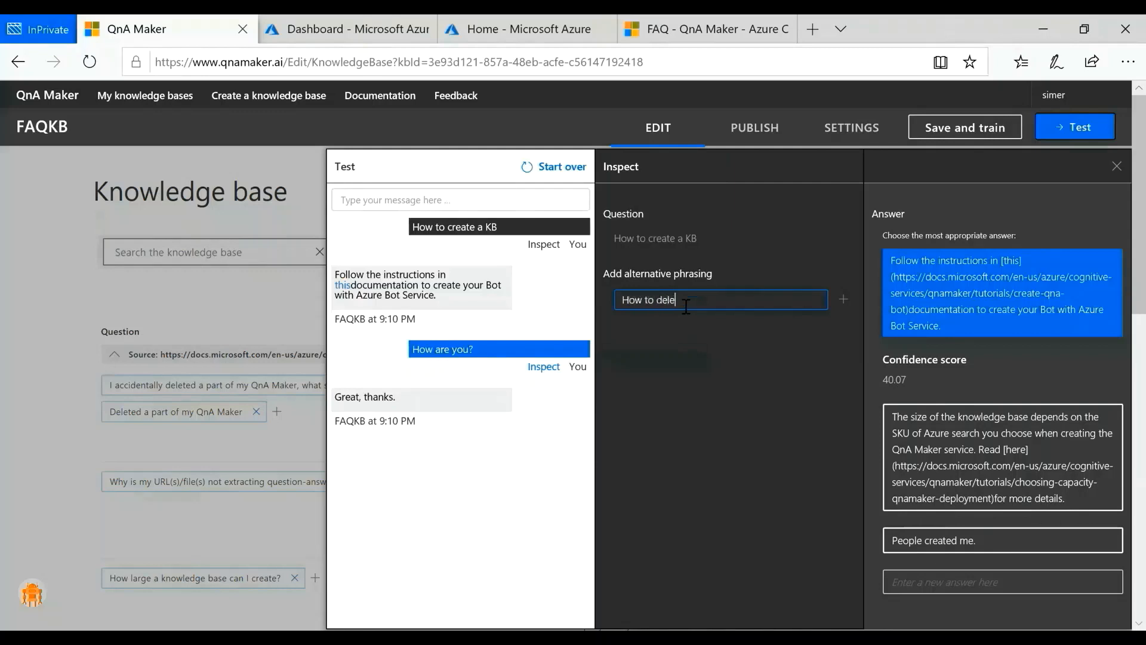
text(te the KB)
key(Return)
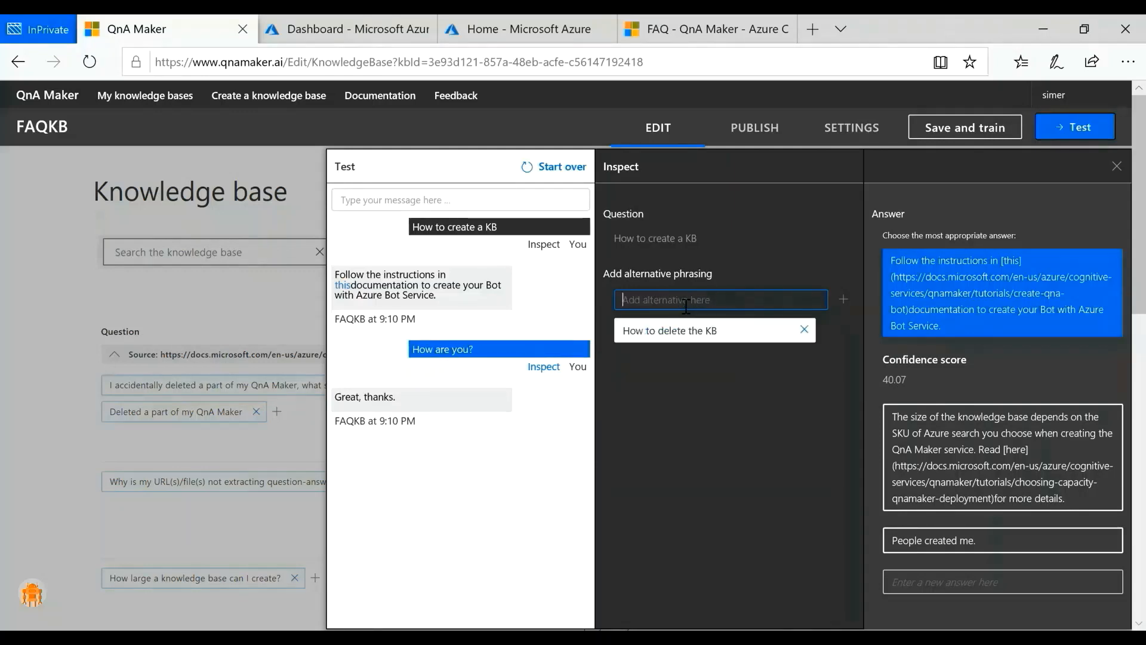
click(1118, 168)
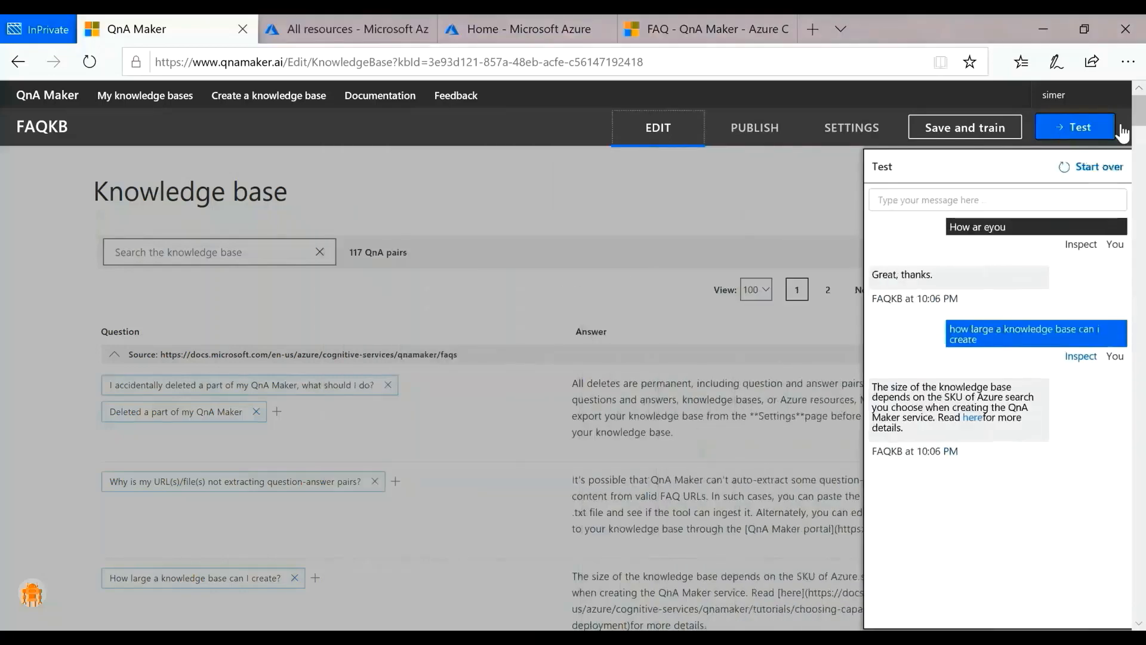
click(1082, 128)
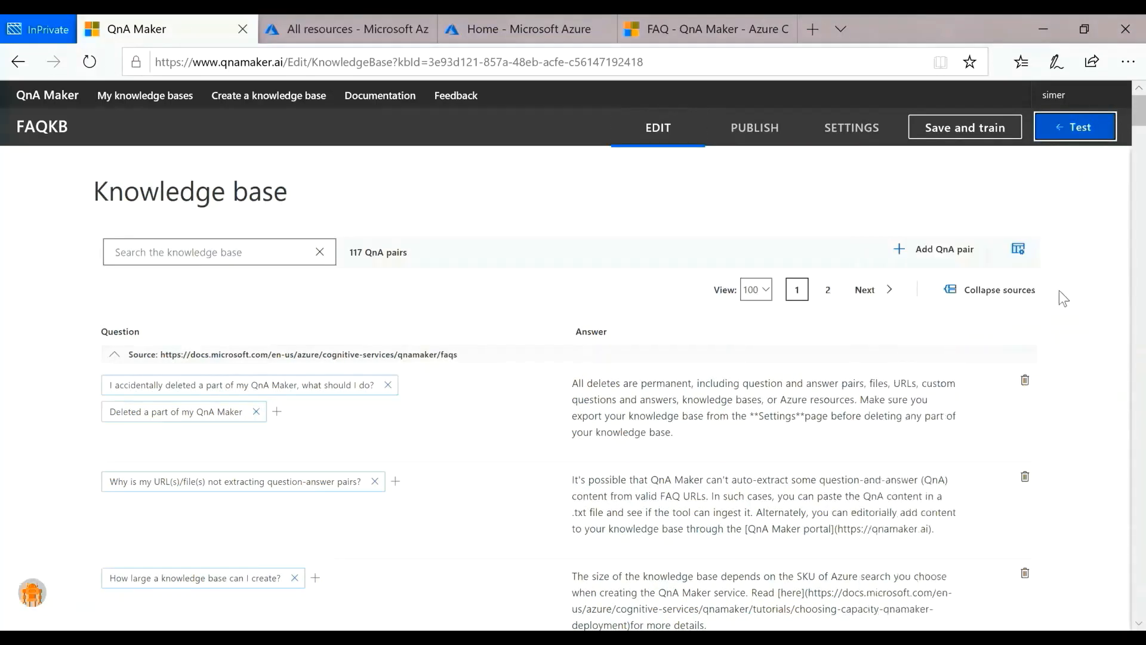
Step: Publish the FAQKB knowledge base and create a Web App Bot from it with the prefilled settings
click(771, 131)
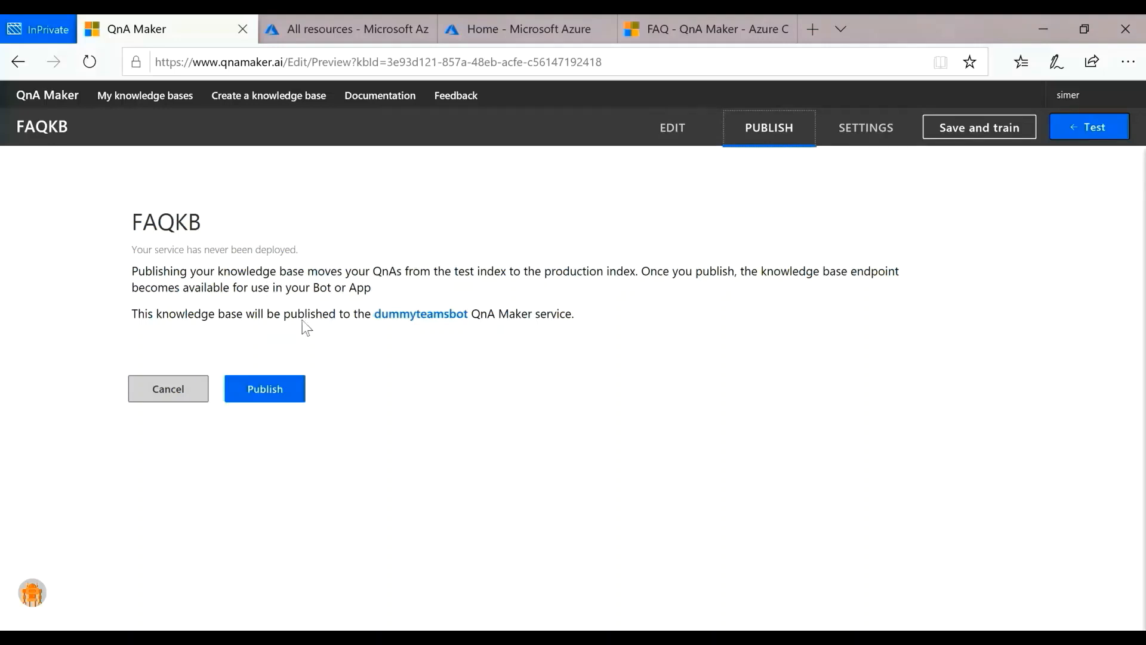
click(263, 392)
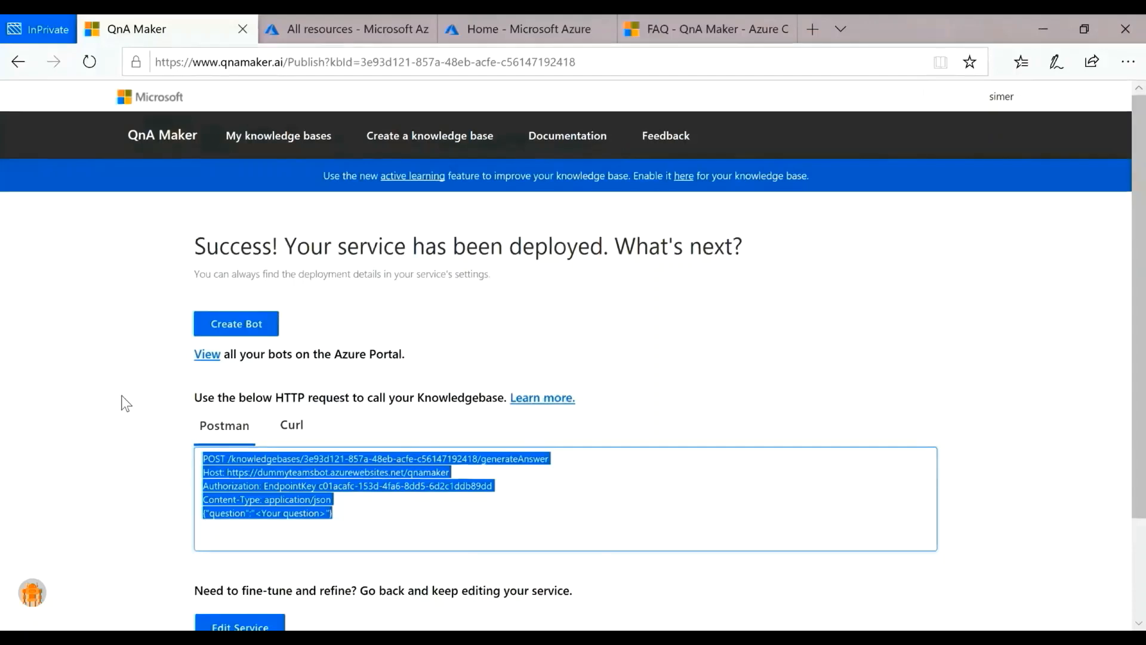
click(210, 325)
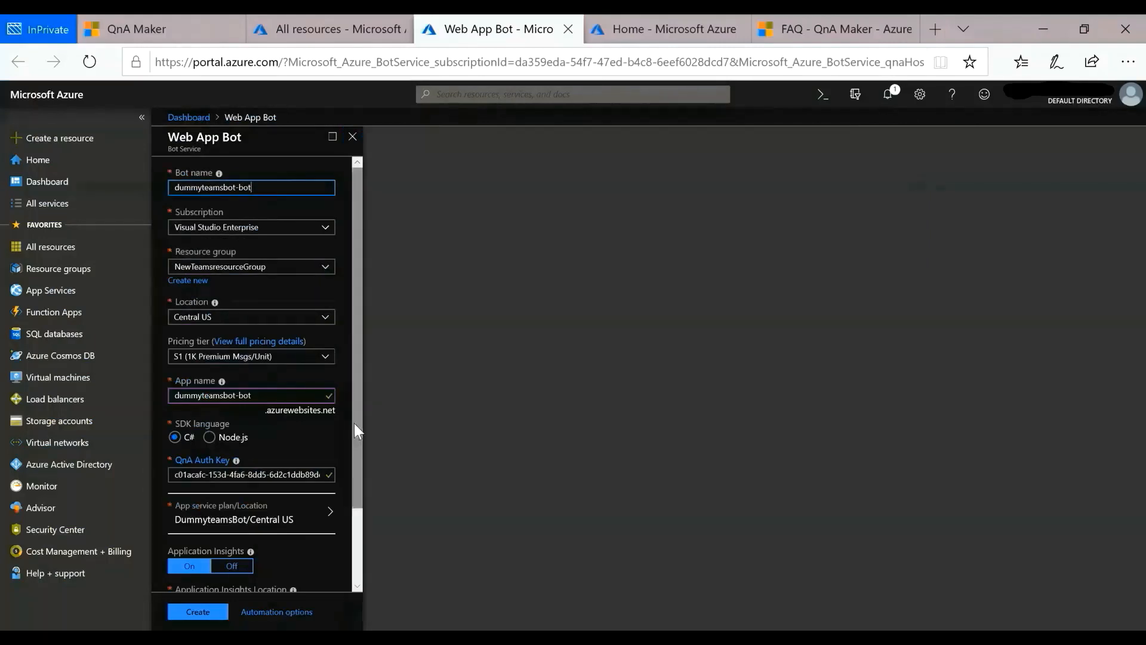
drag(354, 425, 366, 542)
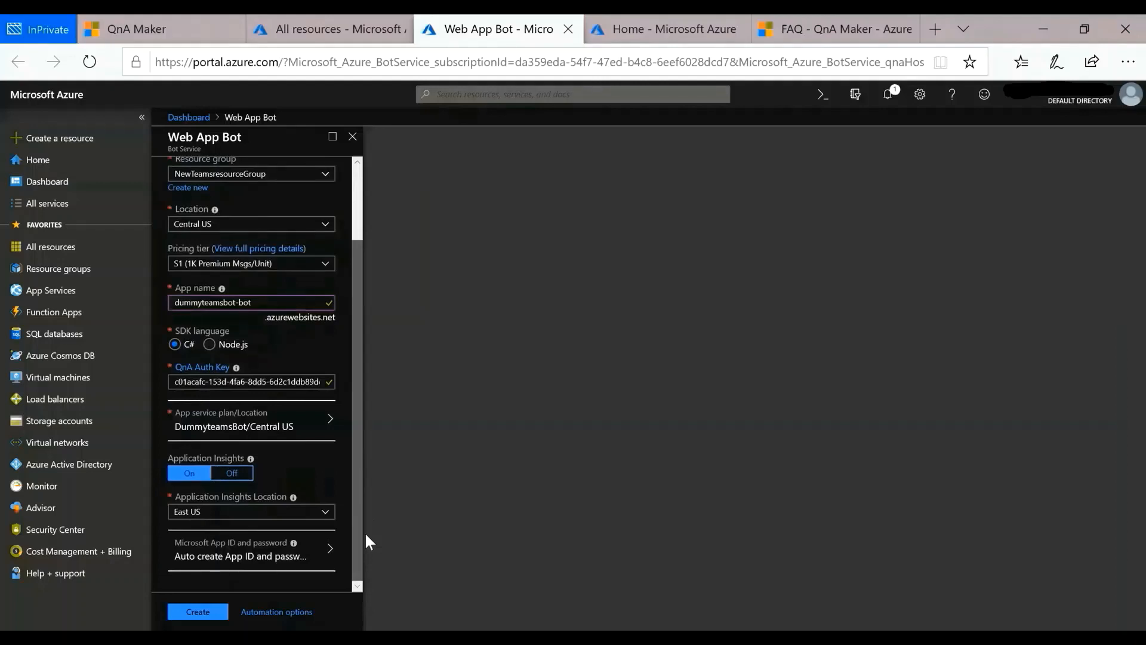
click(200, 612)
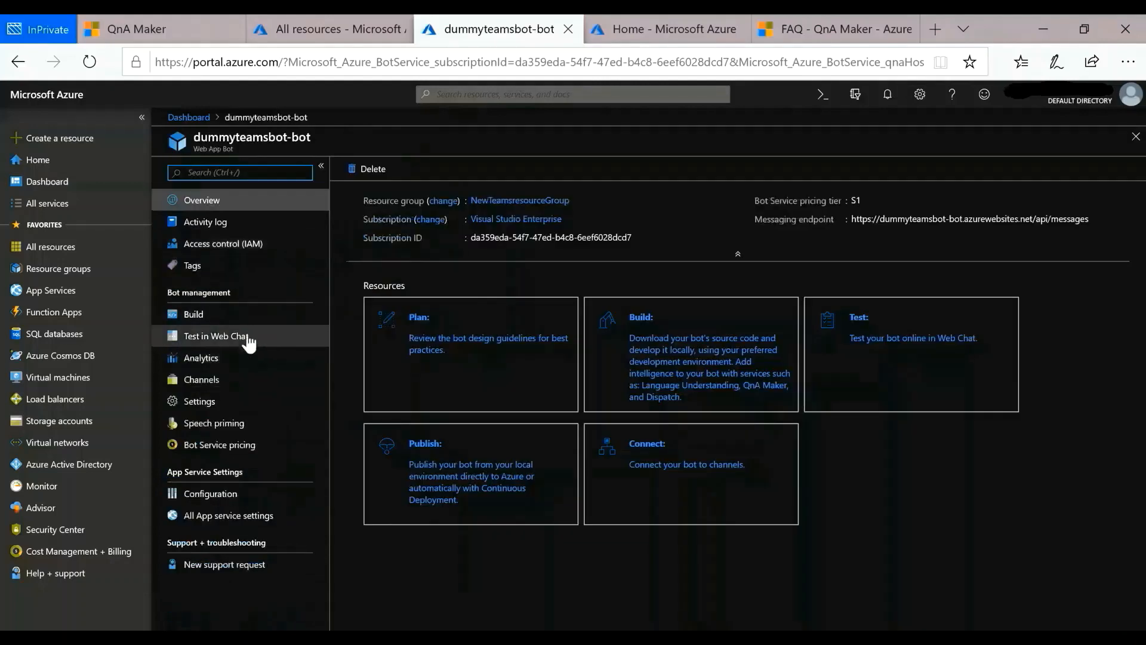
Step: Test the bot in Web Chat by sending "HOw are you?" and "How do i share a knowledge base with others?"
click(248, 344)
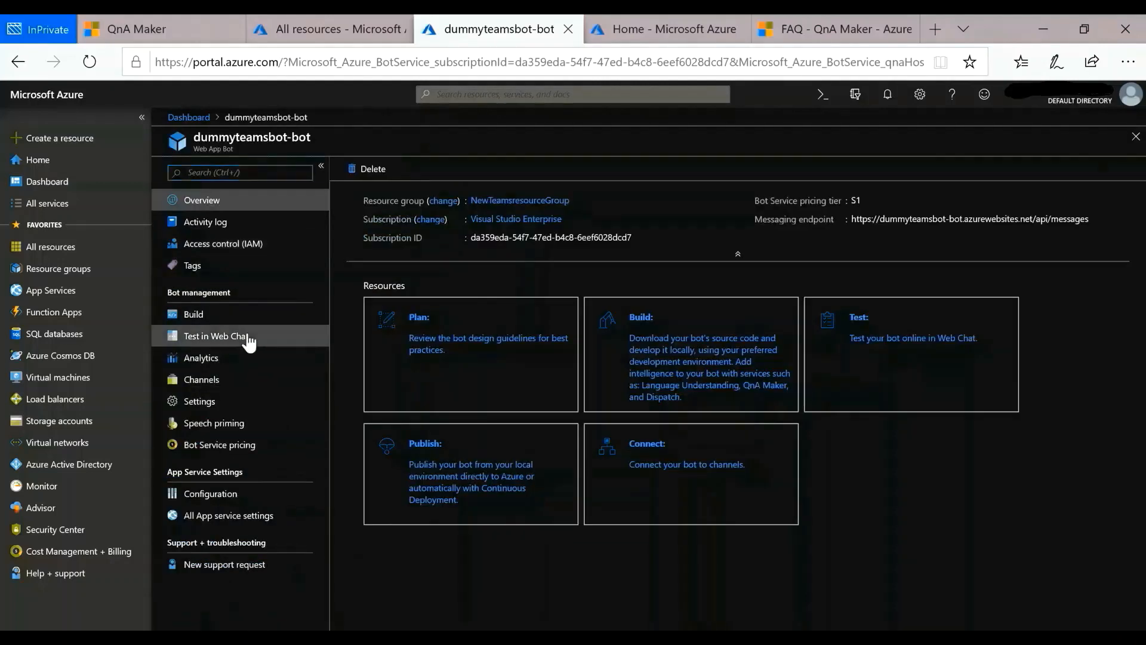
text(HOw are you?)
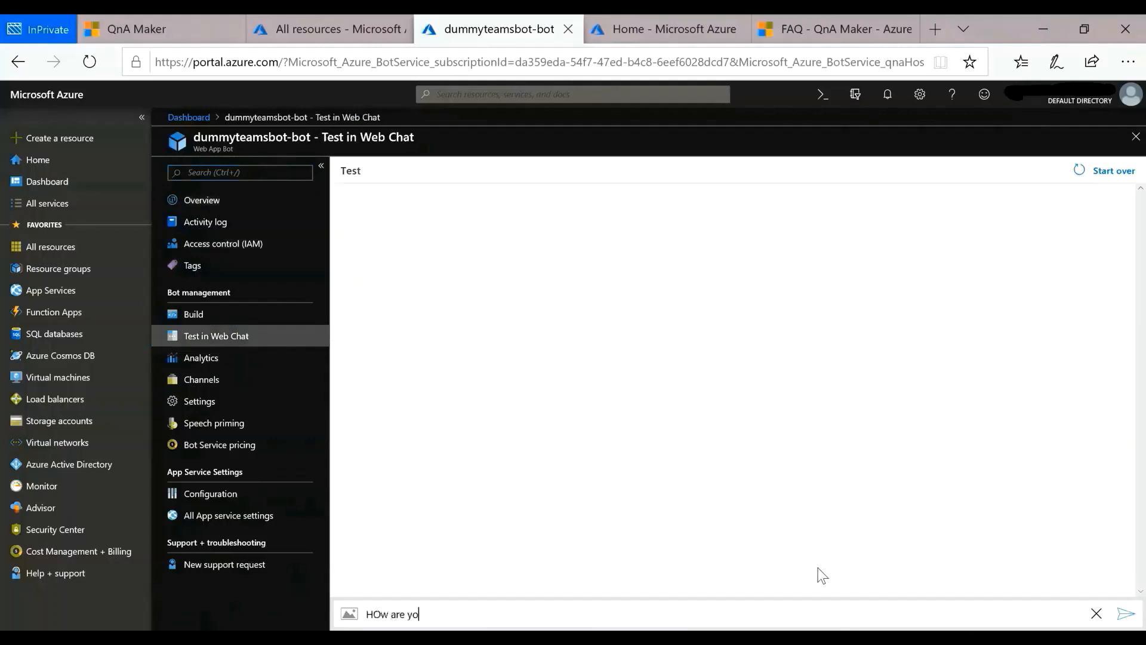
key(Return)
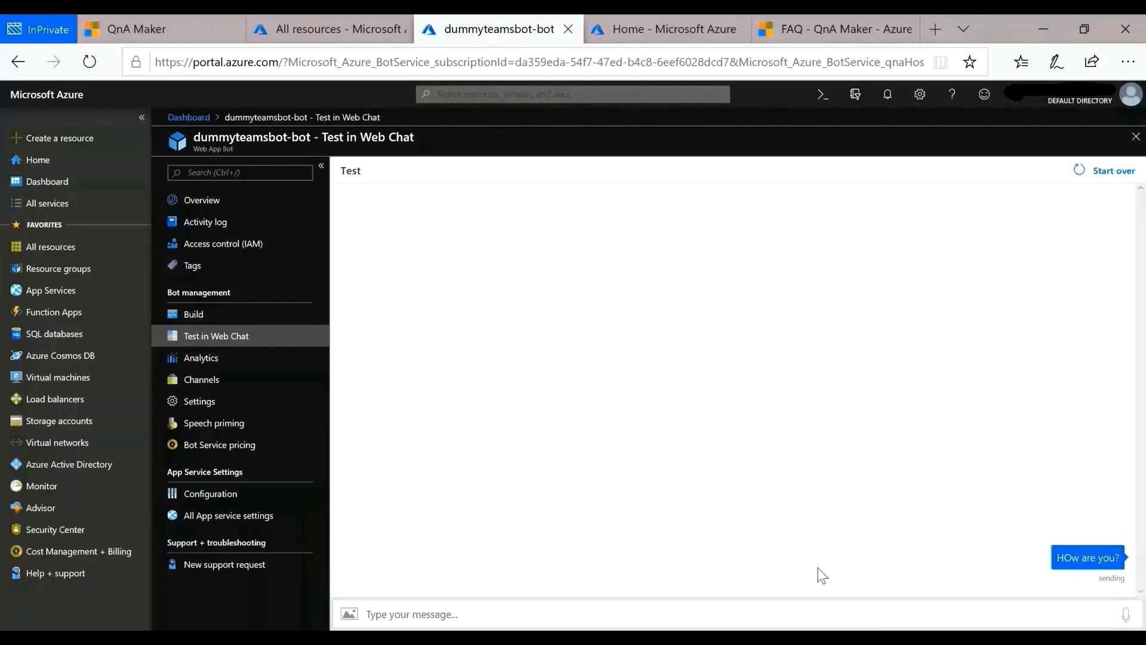
text(How do i share a knowledge base with ot)
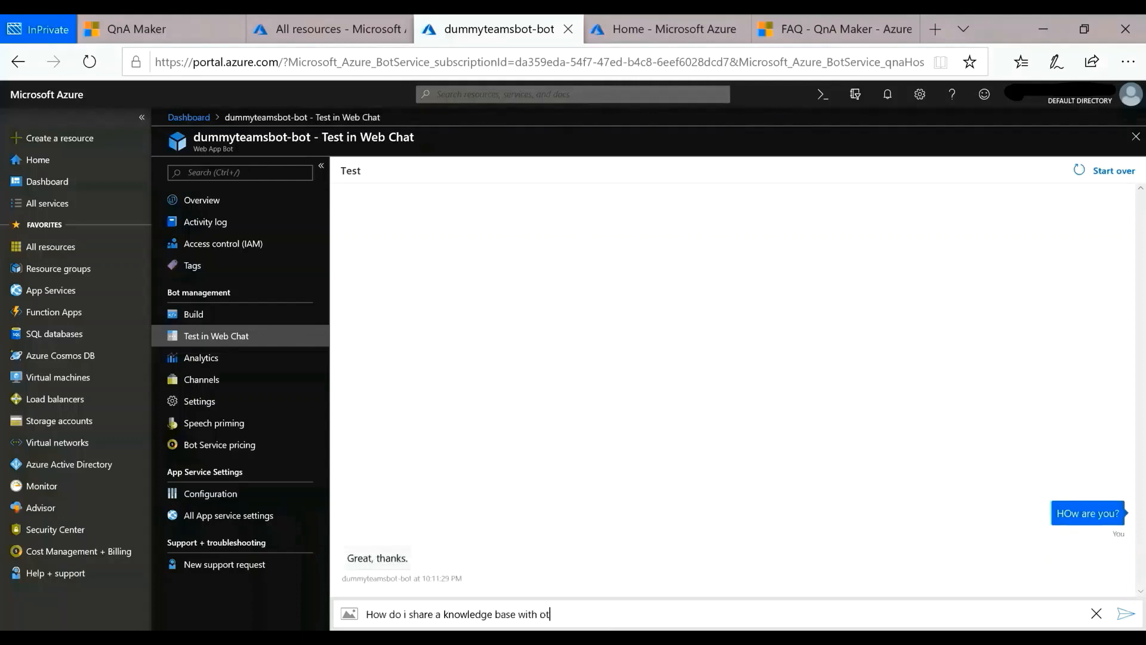
text(hers?)
key(Return)
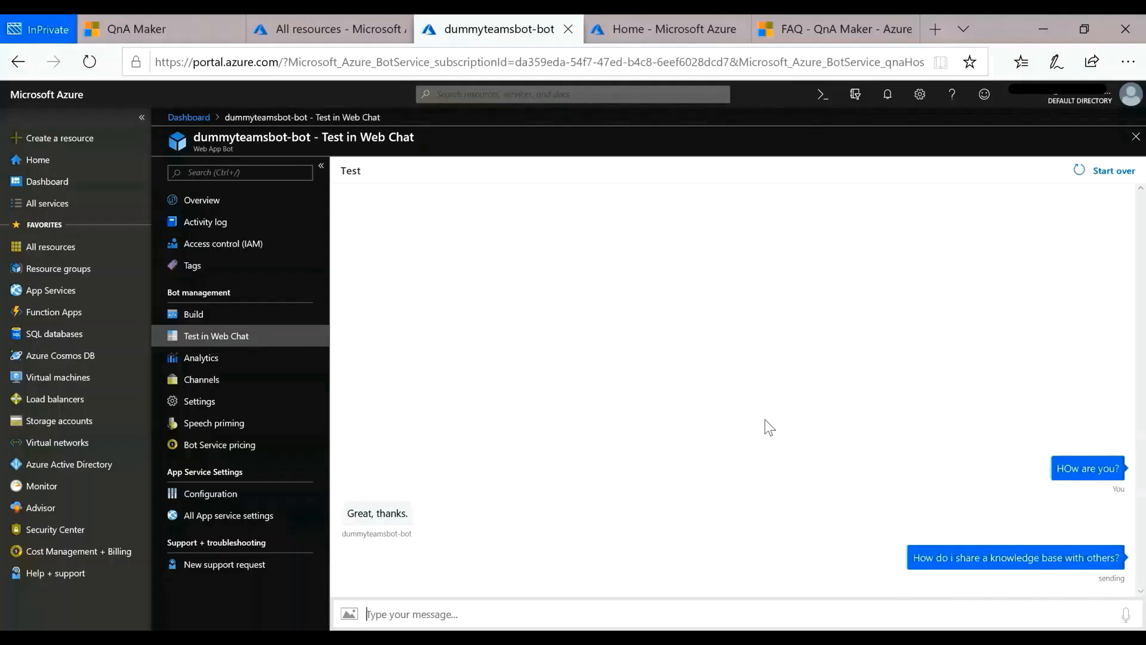
Step: Open the bot's Microsoft Teams channel configuration and examine its Messaging, Calling and Publish settings
click(220, 389)
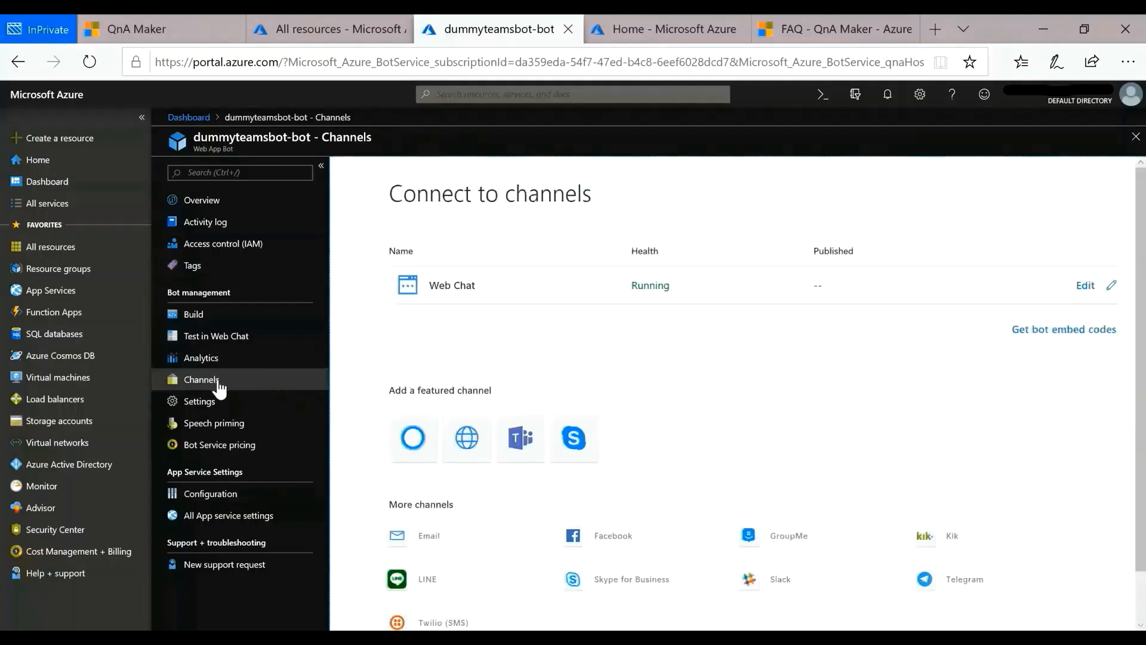
scroll(635, 353, down, 1)
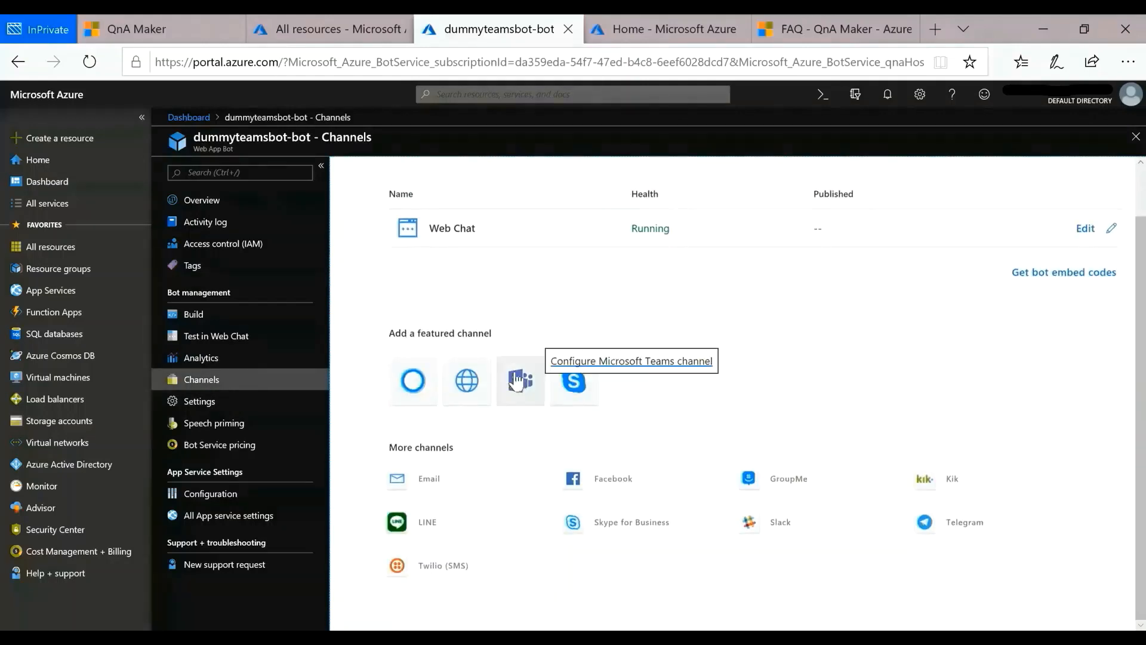
click(530, 395)
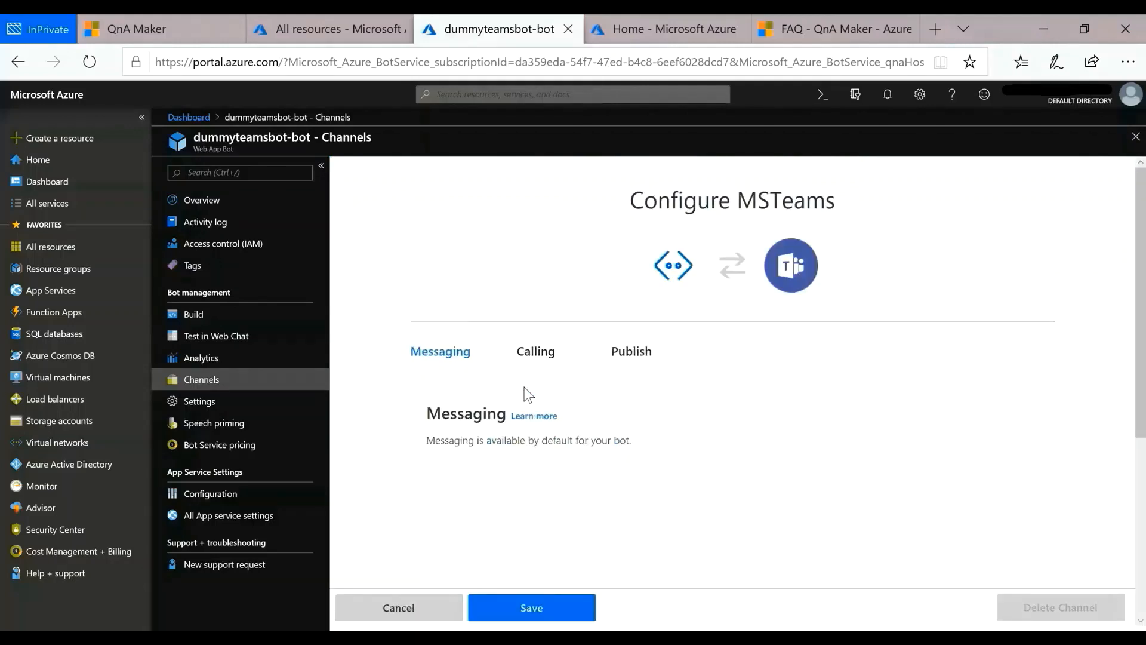
scroll(528, 395, down, 3)
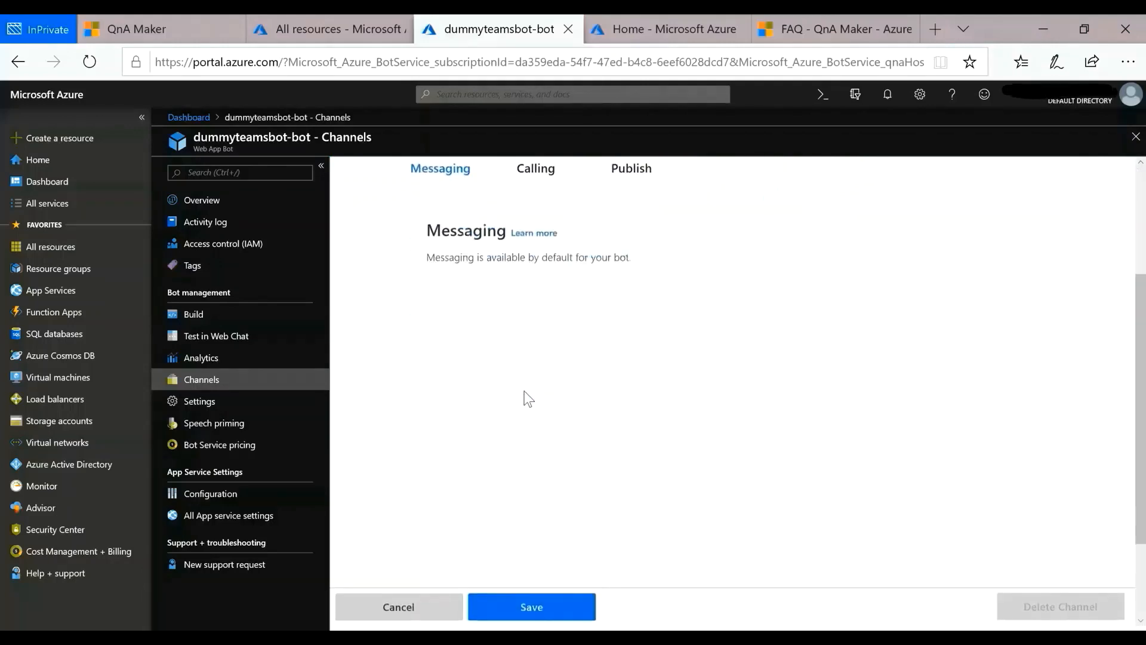
scroll(529, 399, up, 3)
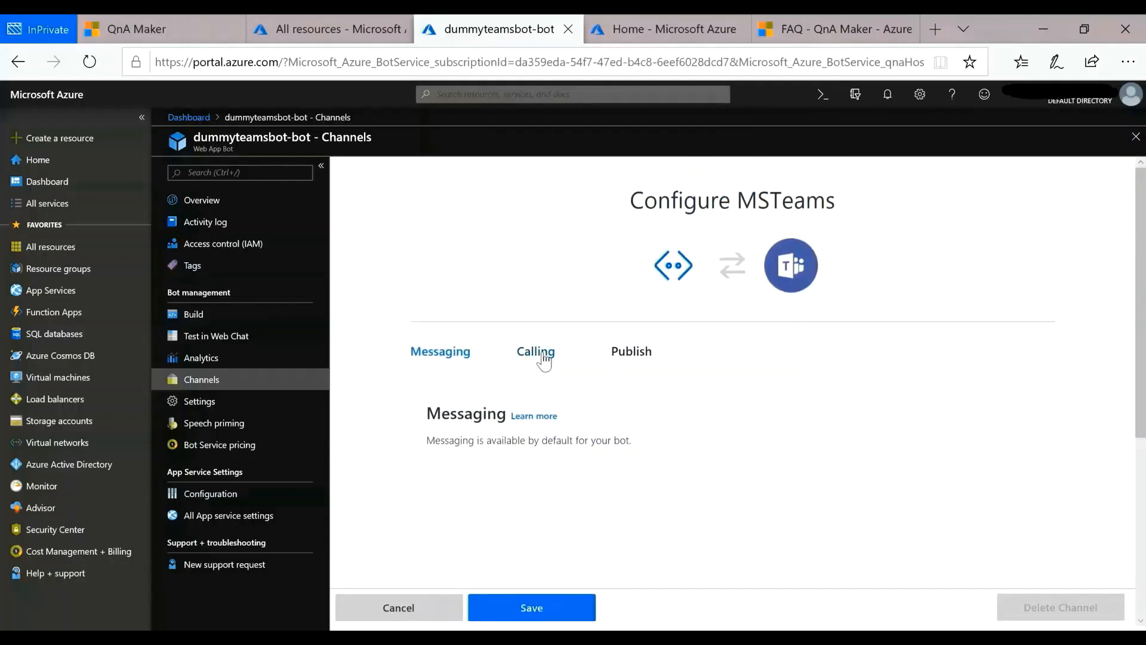
click(544, 358)
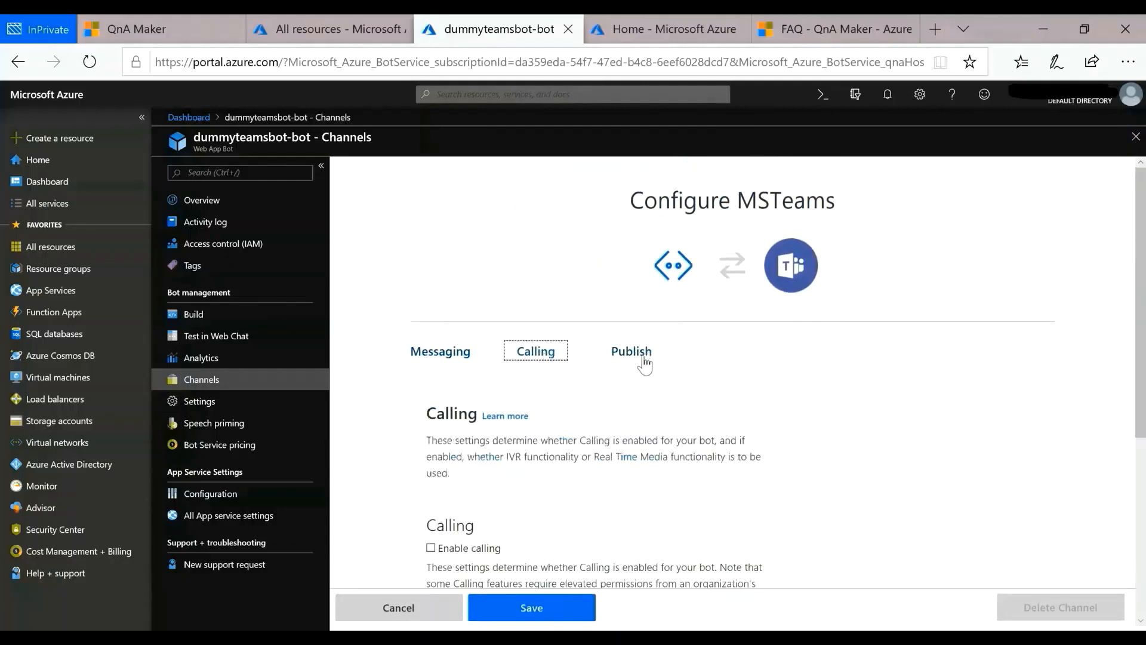
click(621, 362)
scroll(483, 373, down, 1)
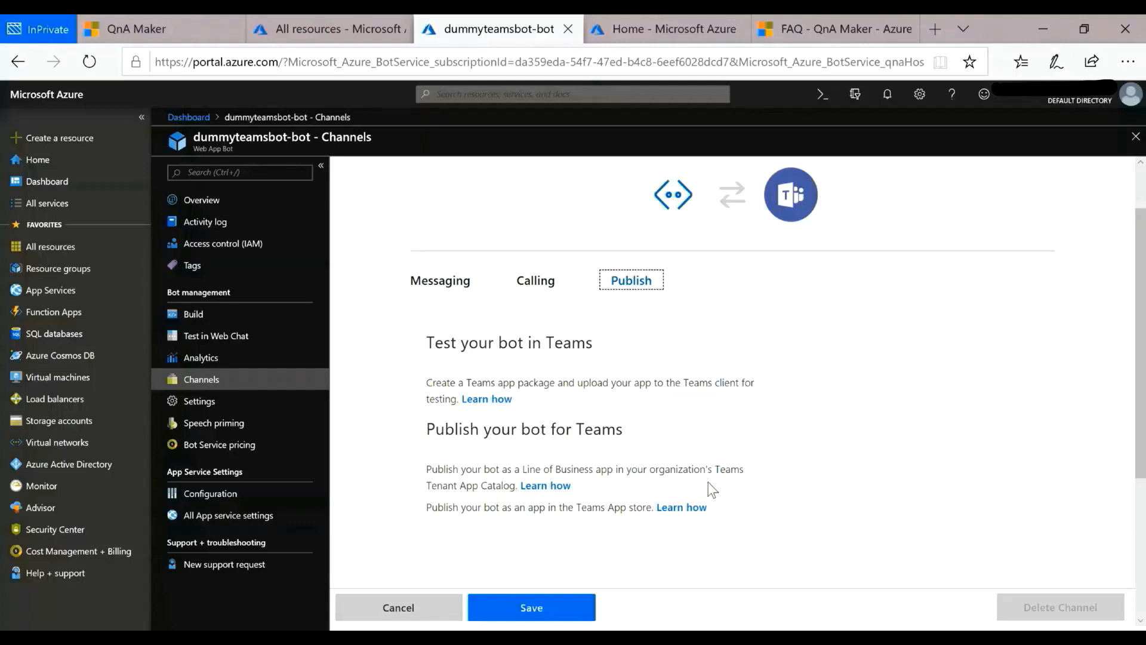
scroll(708, 483, up, 1)
Step: Save the Microsoft Teams channel and agree to the channel publication terms and privacy statements
click(531, 607)
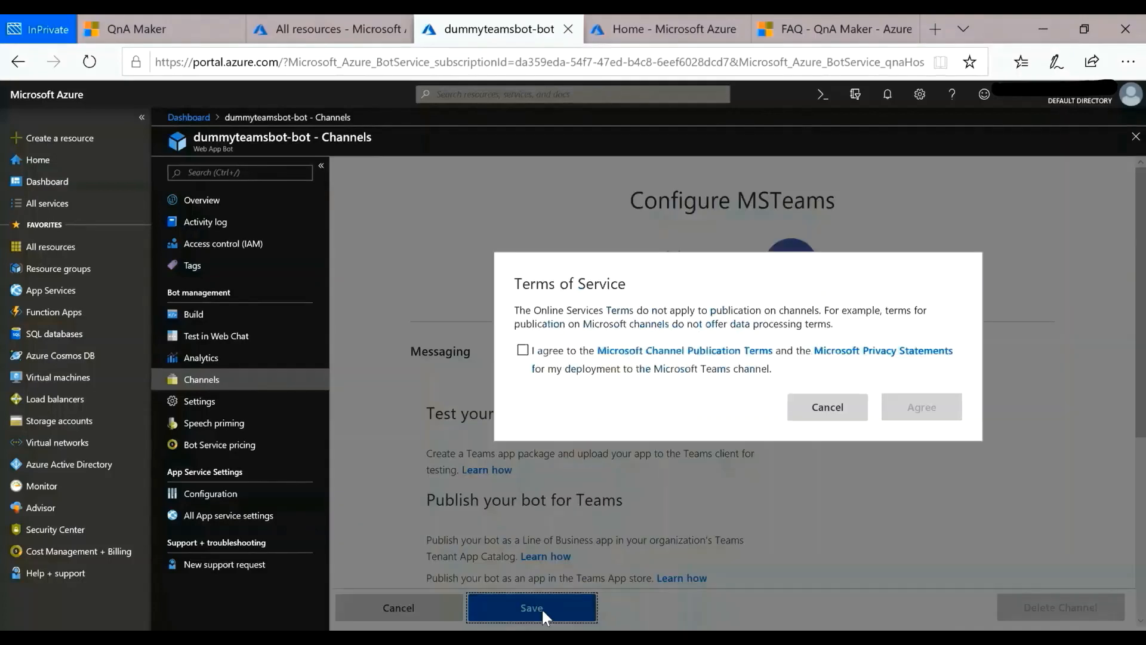
click(523, 351)
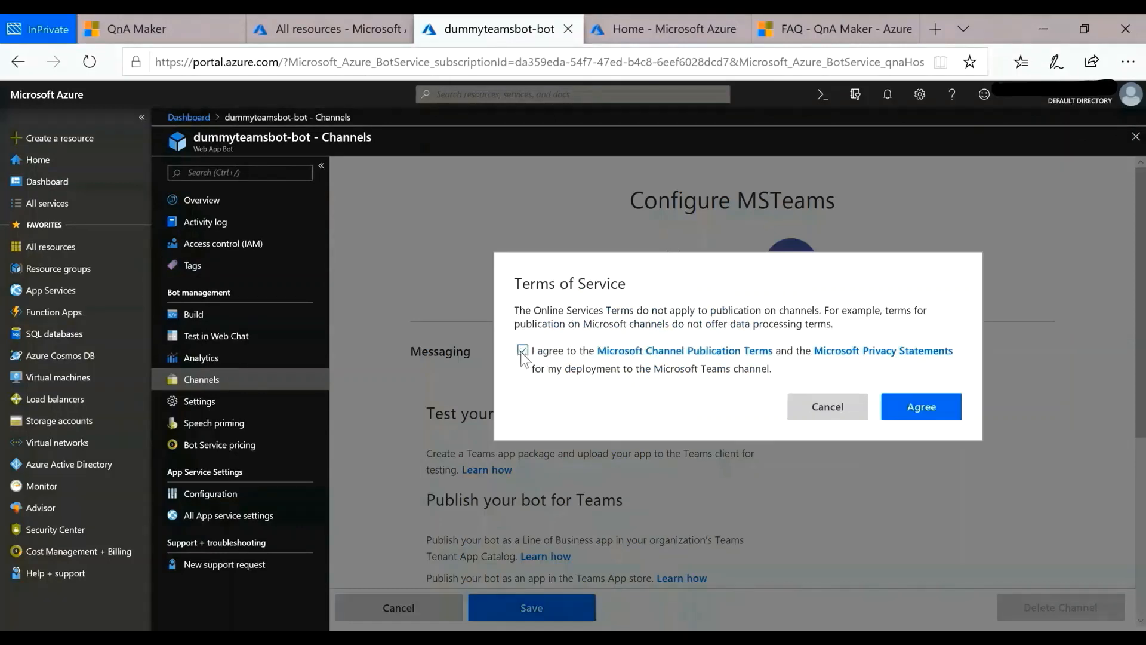
click(906, 422)
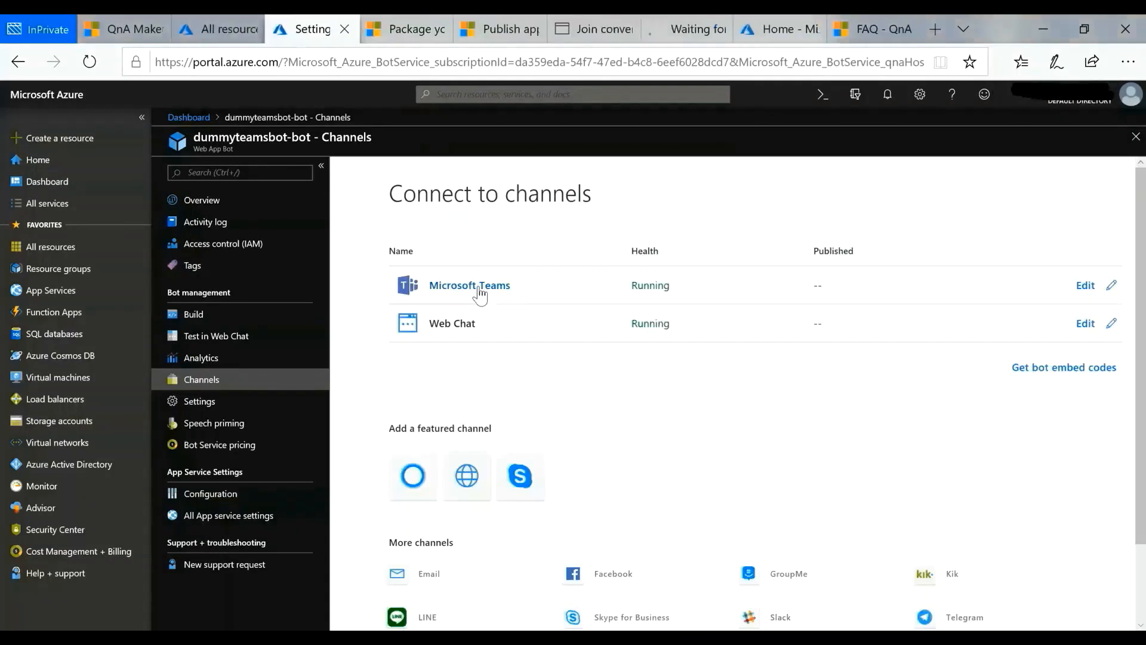
Step: Open the bot's chat in Microsoft Teams and ask it "How do i create a bot using QnA Maker?"
click(479, 289)
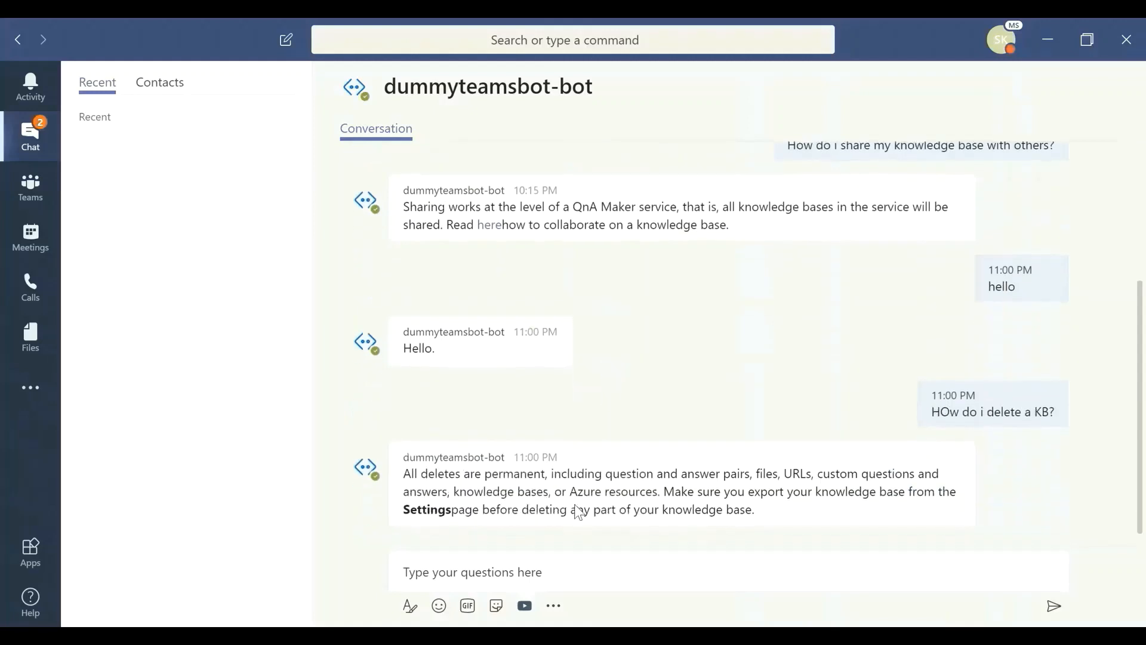
click(568, 581)
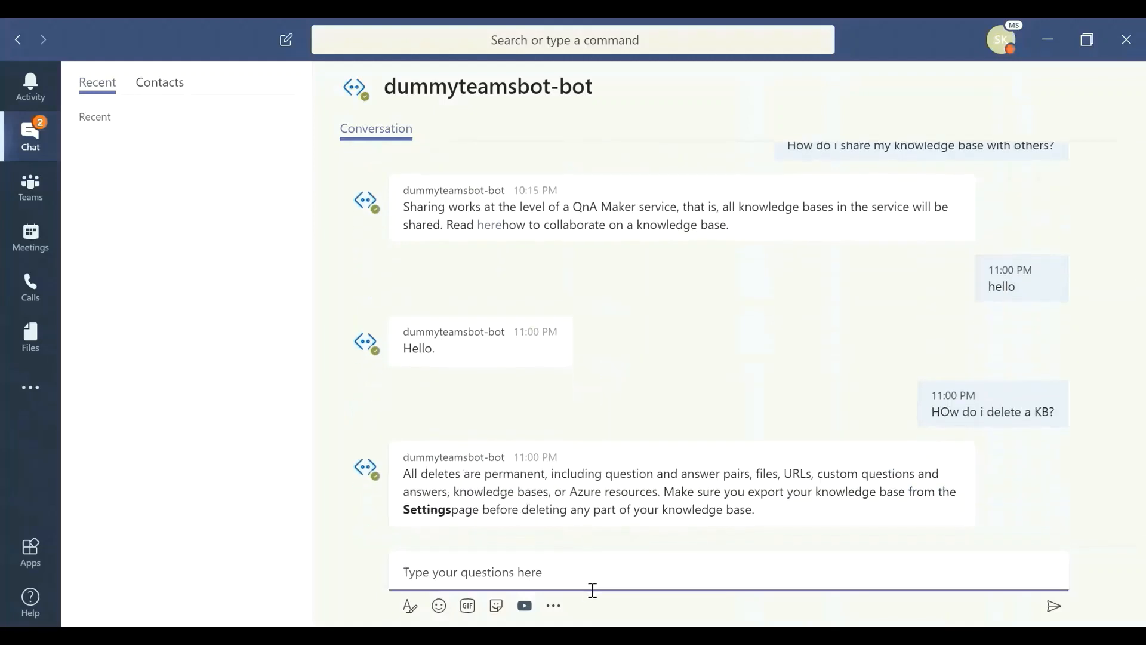
text(How do i create)
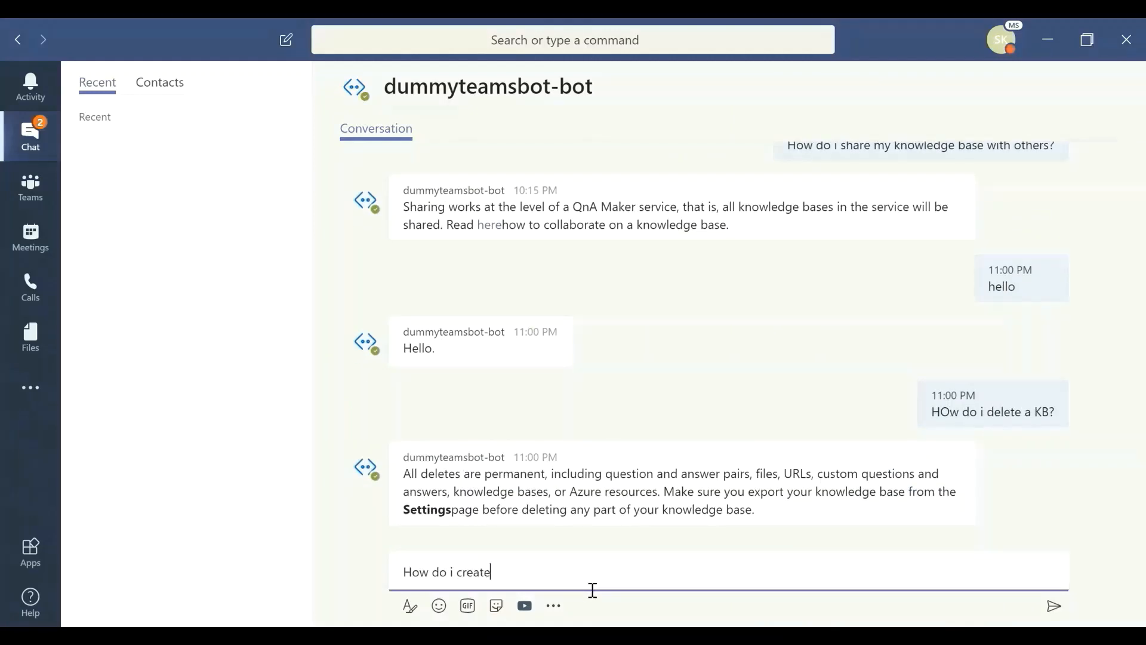
text( abot)
key(BackSpace)
key(BackSpace)
key(BackSpace)
key(BackSpace)
text(bot using QnA )
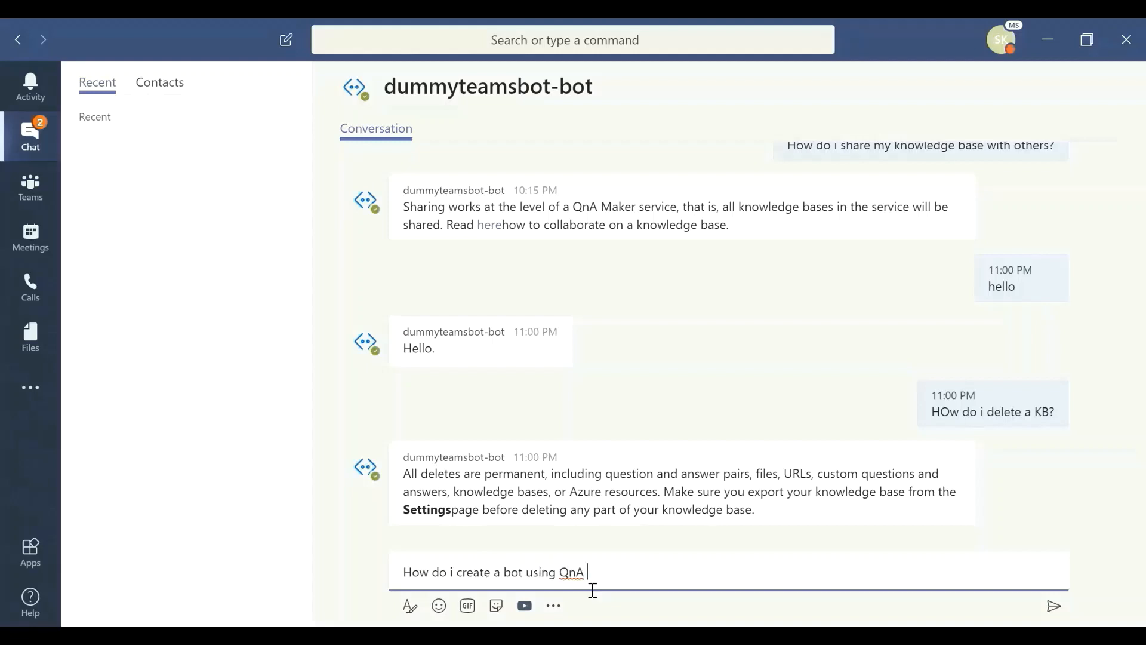
text(Maker?)
key(Return)
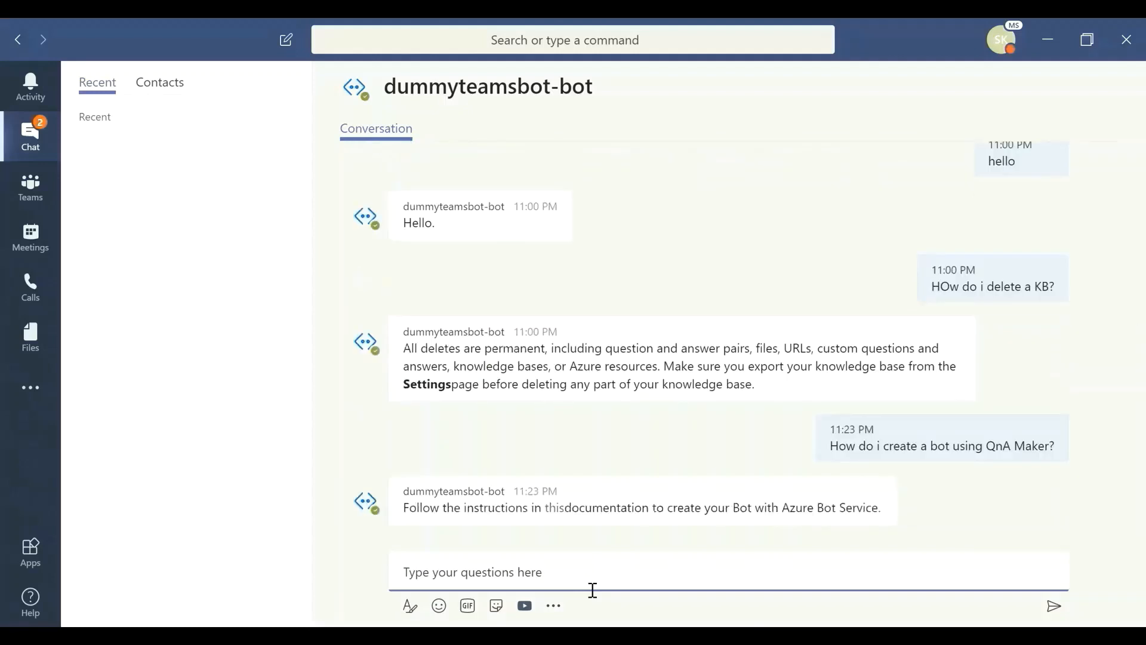
text(How)
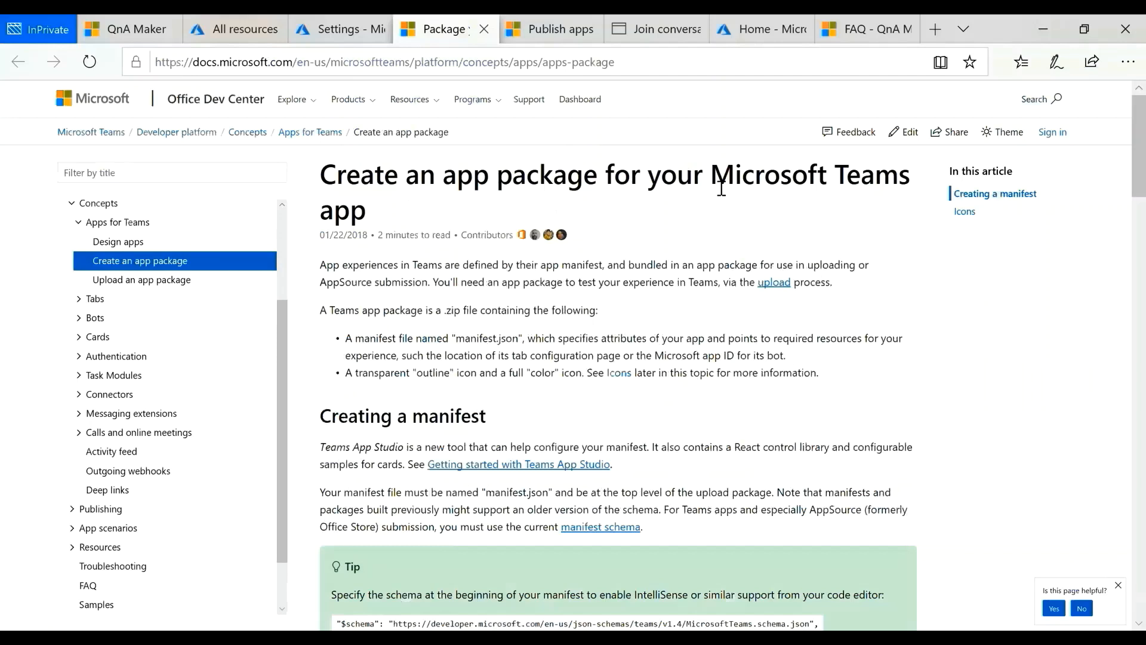
Step: In the browser, review the Microsoft docs articles on creating a Teams app package and publishing apps to the Teams Tenant Apps Catalog
drag(711, 175, 898, 208)
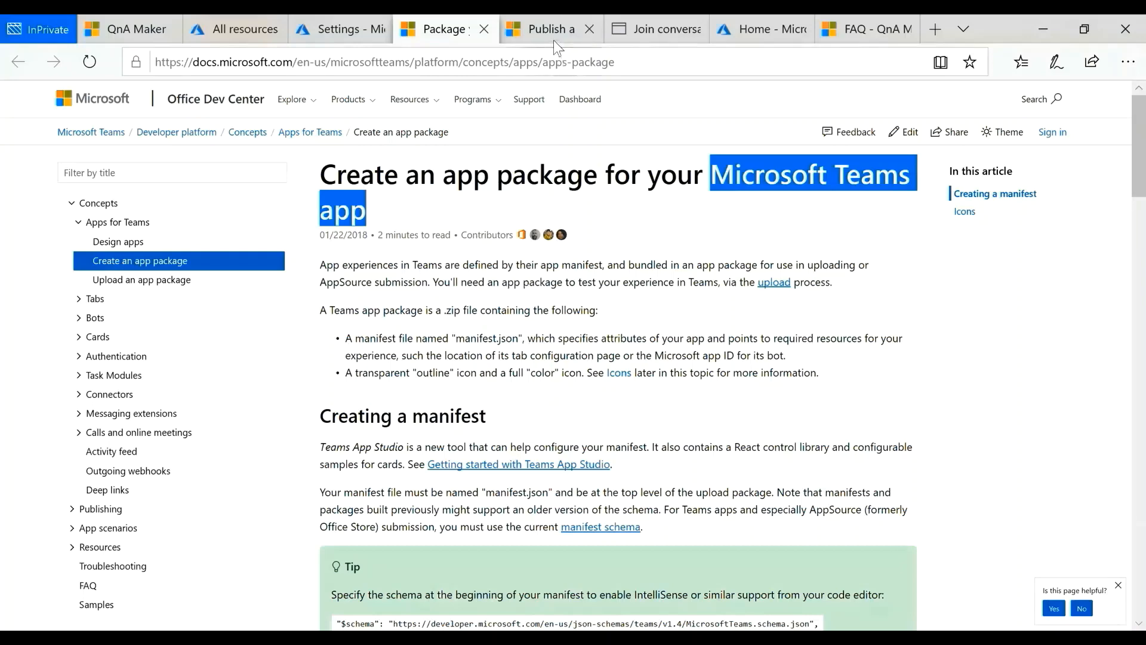
click(557, 19)
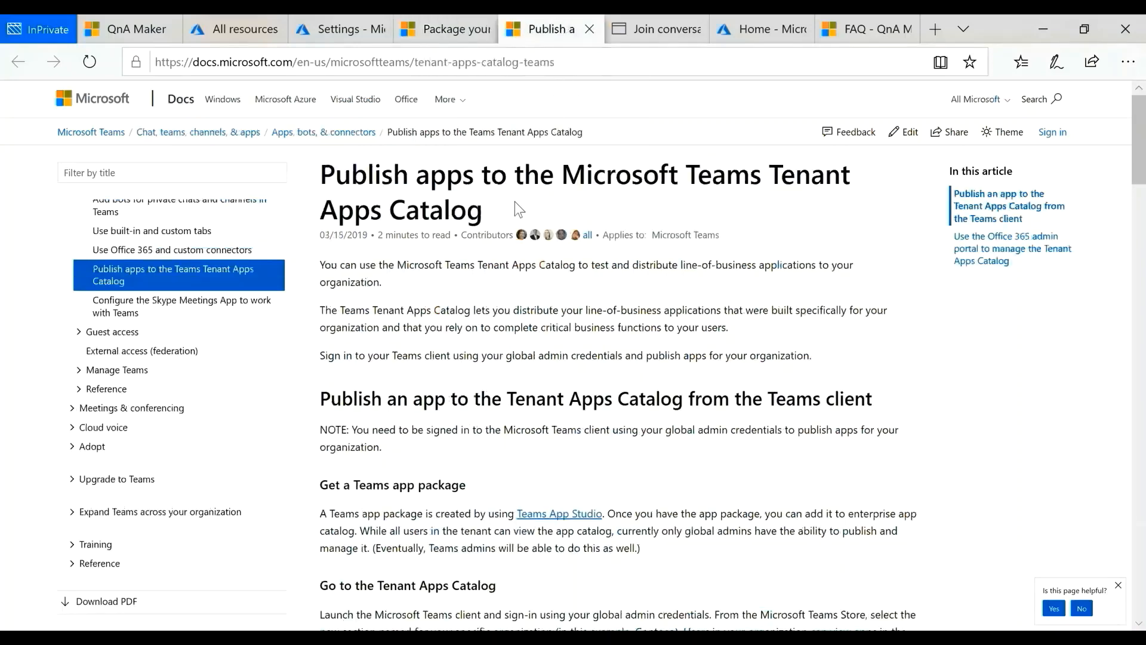
drag(506, 206, 318, 174)
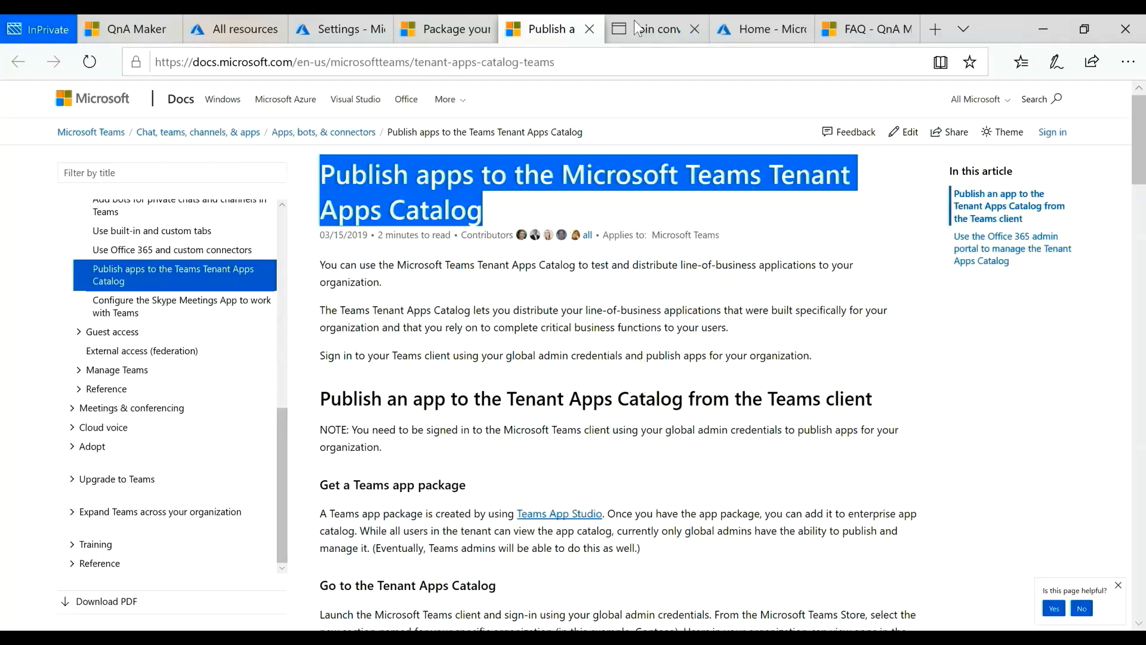
Step: Find the "Use active learning to improve knowledge base" how-to guide in the QnA Maker documentation and highlight its introductory paragraph
click(853, 24)
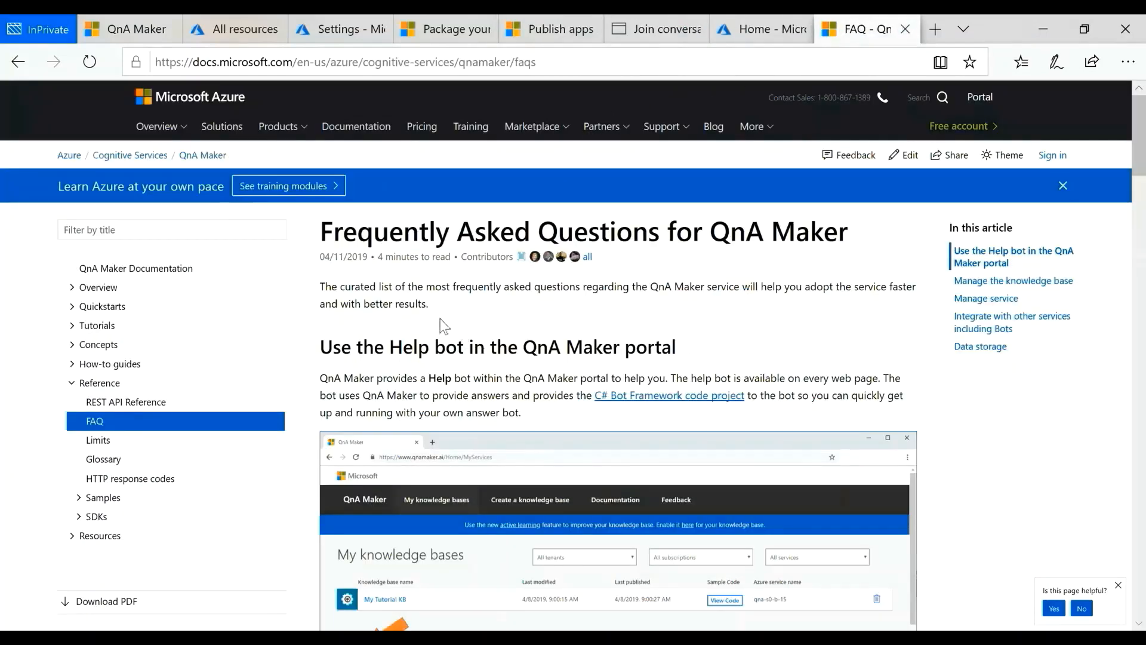
click(128, 270)
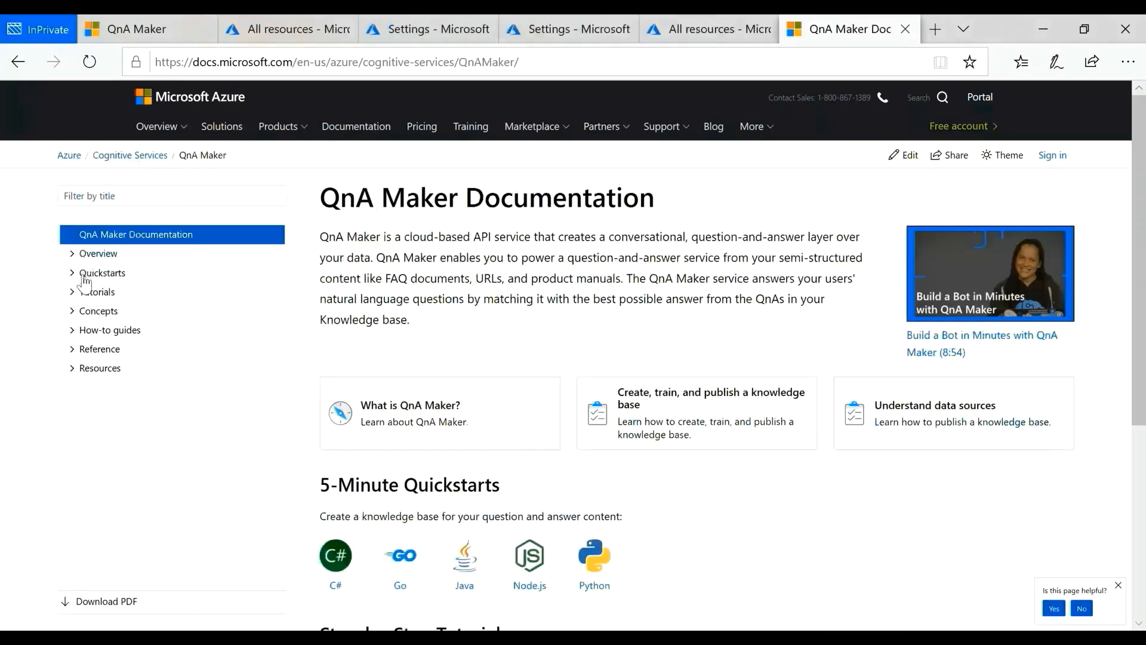
click(81, 332)
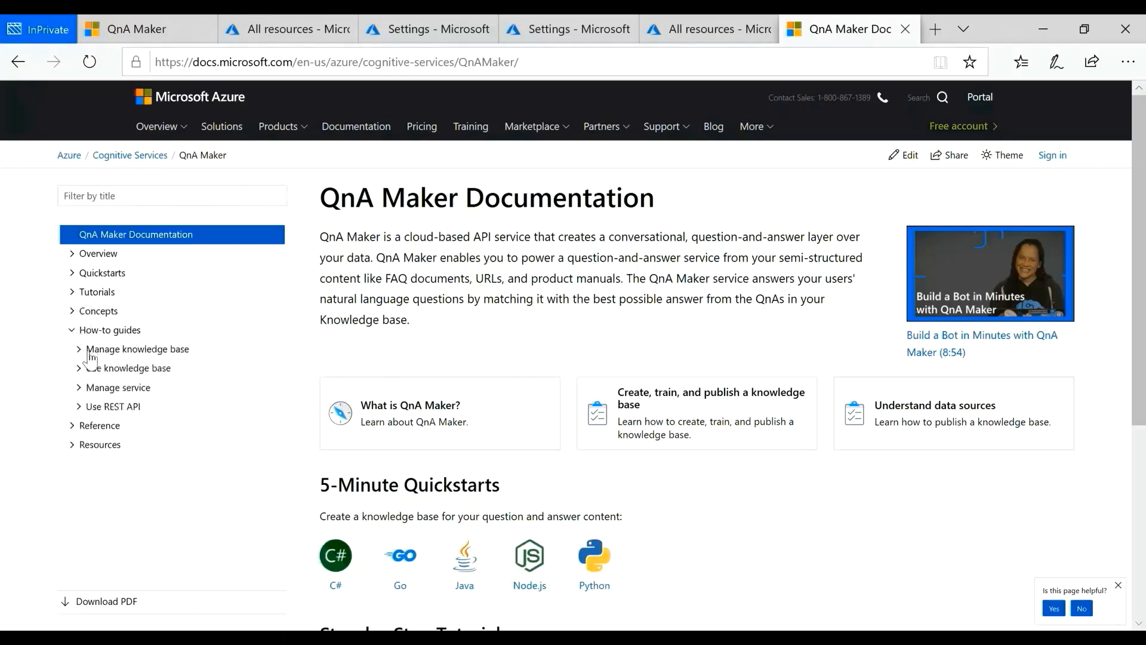
click(84, 350)
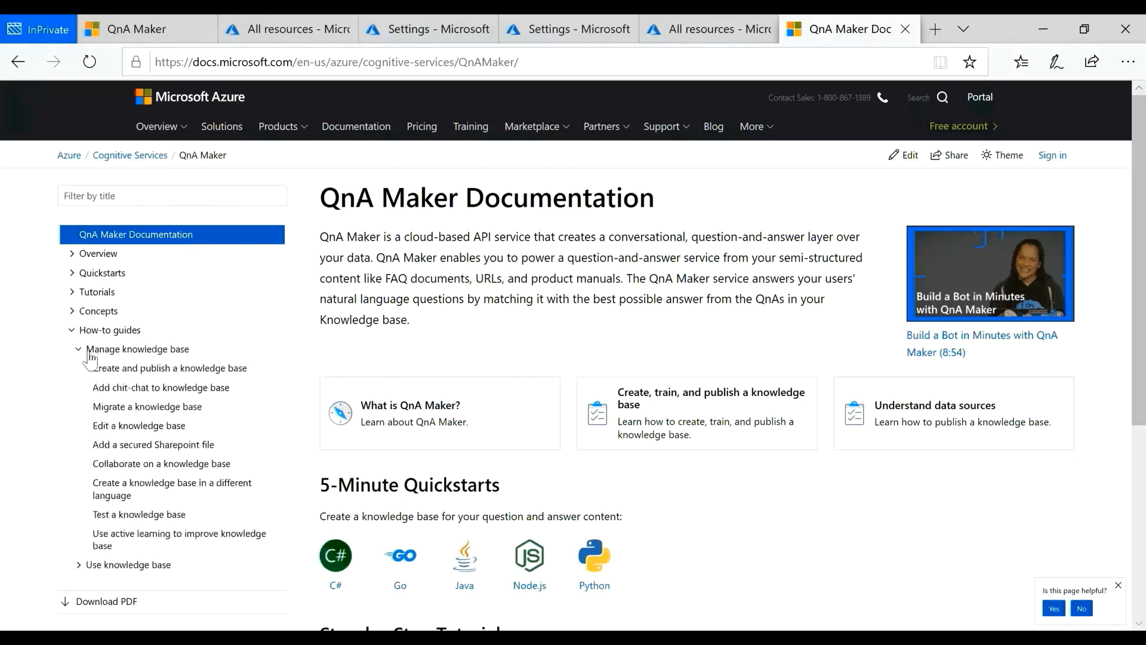
click(130, 538)
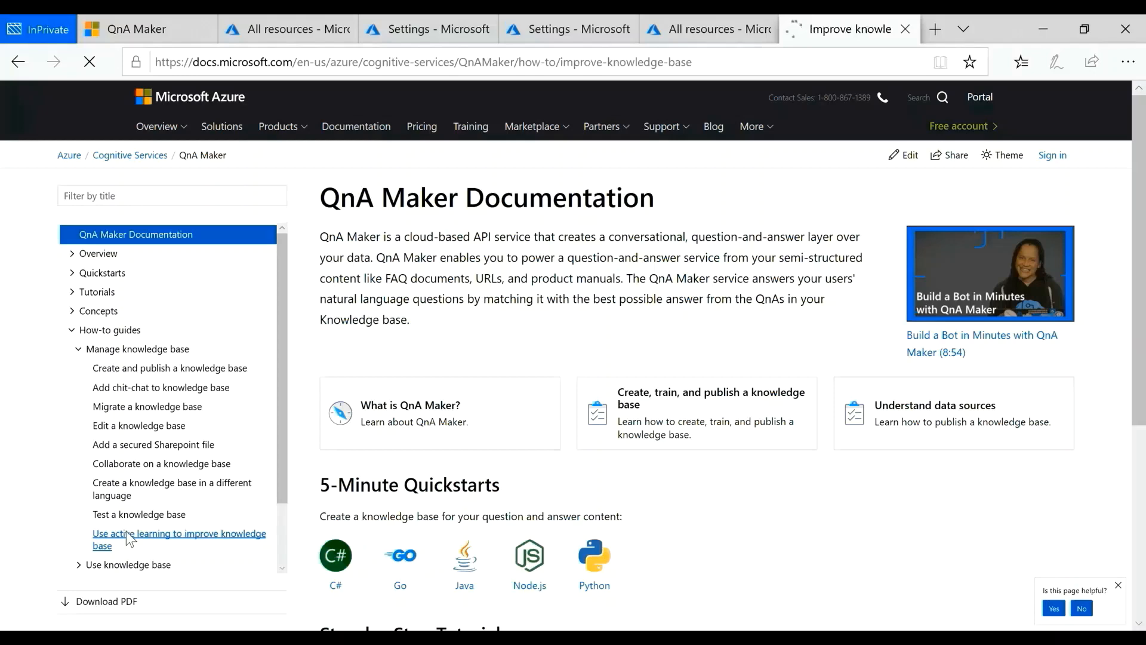
drag(320, 326, 436, 371)
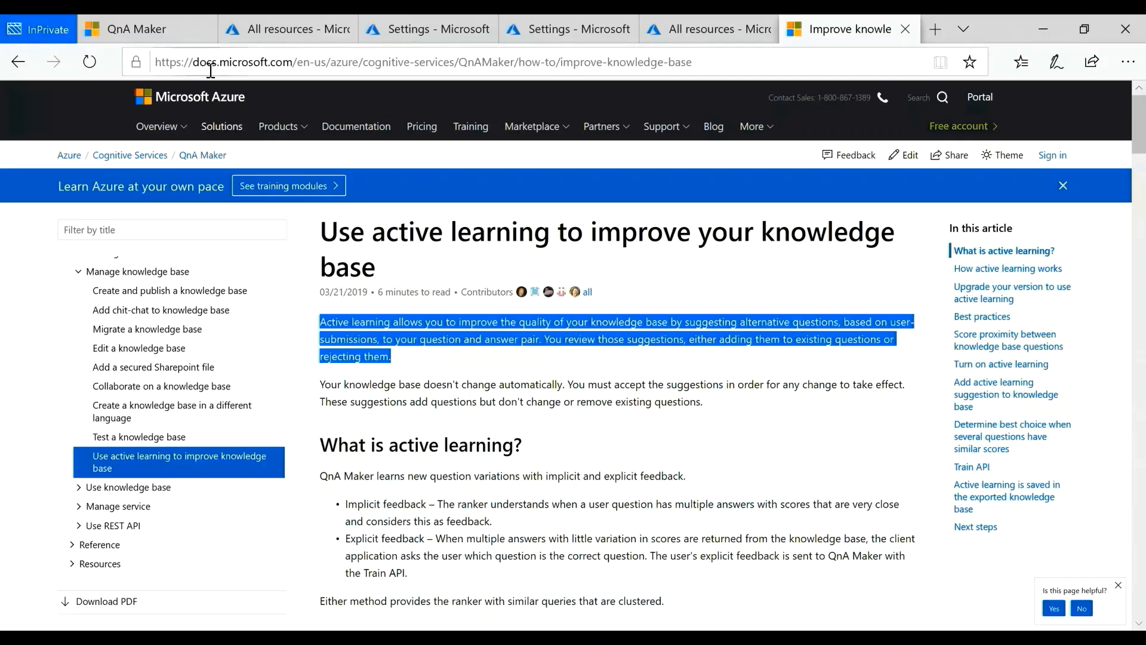
Step: Open the QnA Maker help bot on the QnA Maker portal's home page and choose "Fix an issue"
click(163, 22)
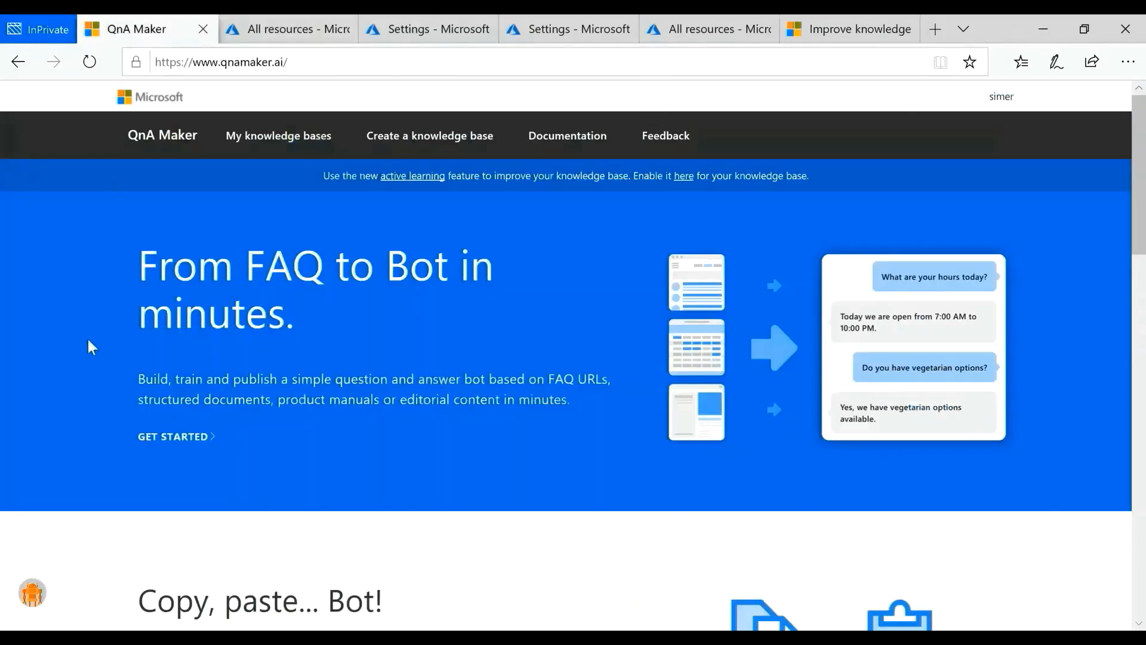
click(29, 602)
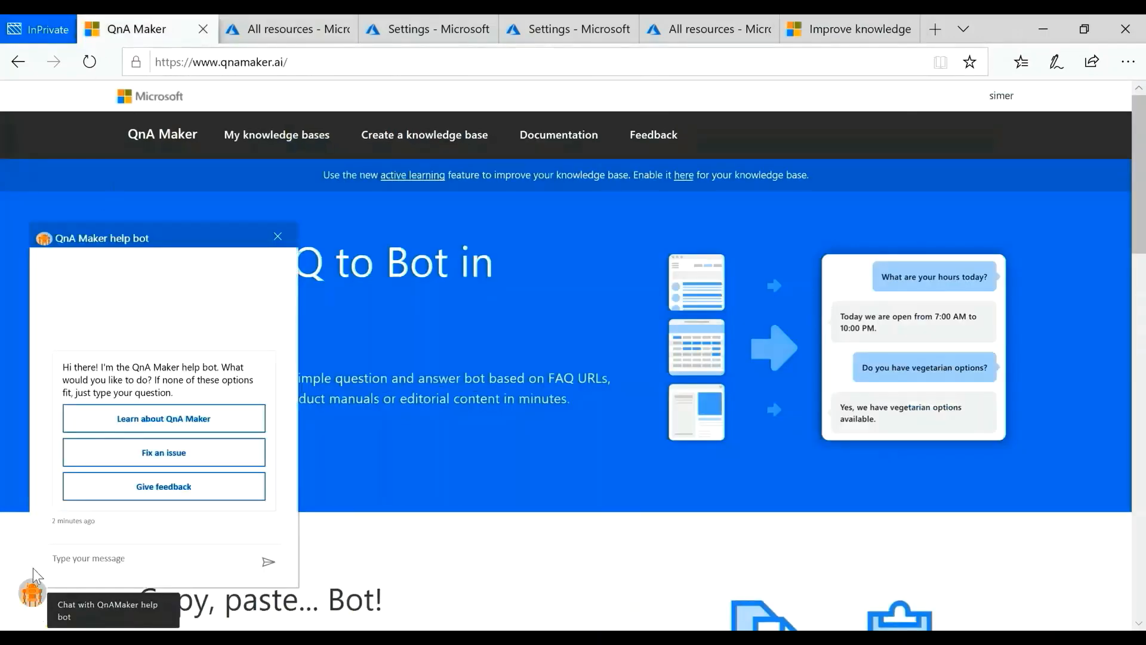
click(150, 460)
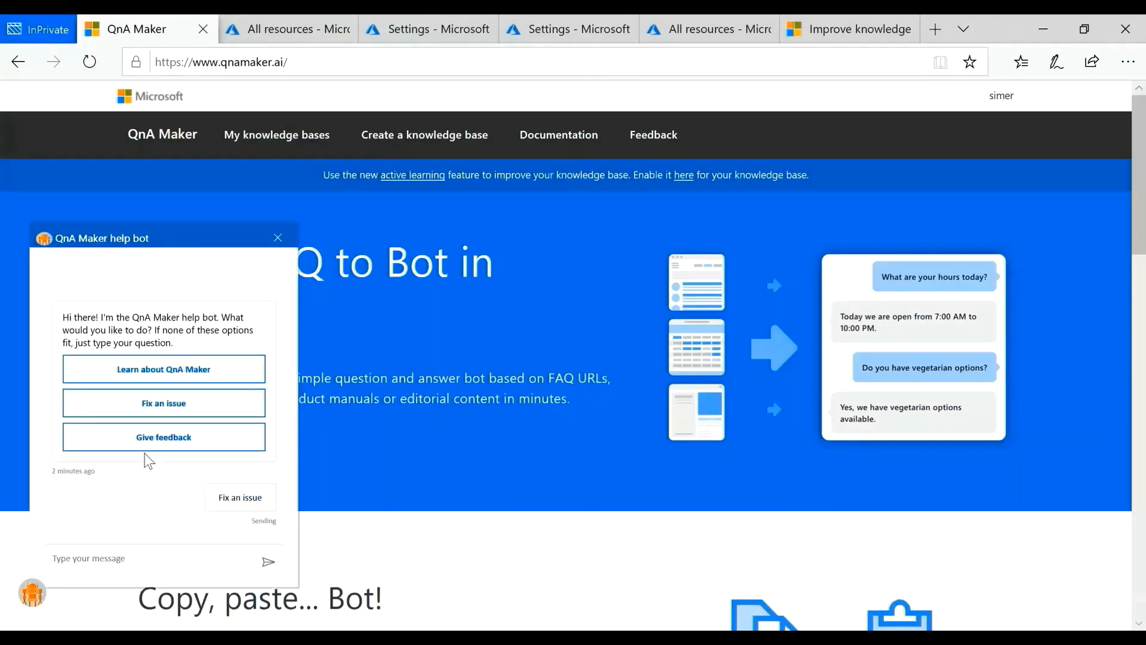